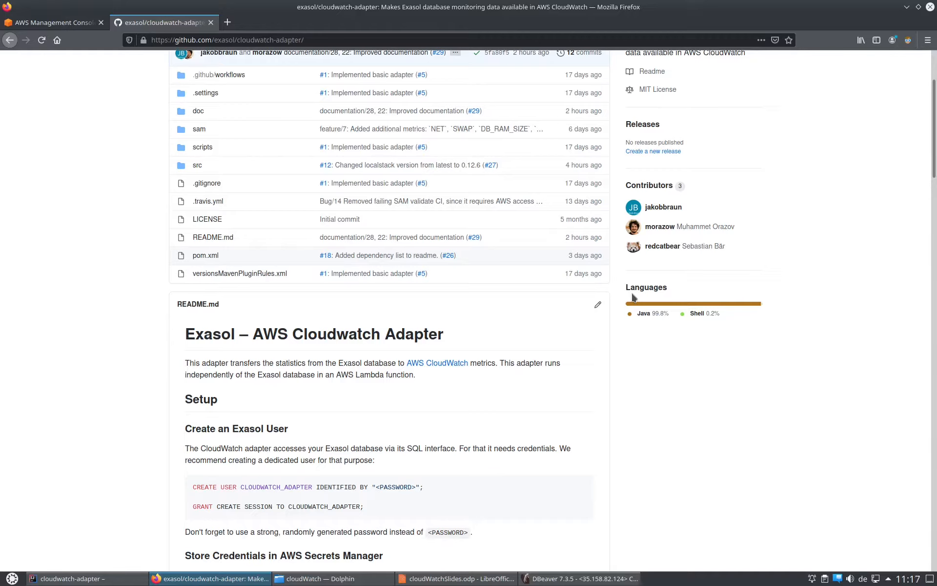
Consult the README's Exasol user setup, switch to DBeaver and run the CREATE USER statement for CLOUDWATCH_ADAPTER.
scroll(534, 278, "down", 5)
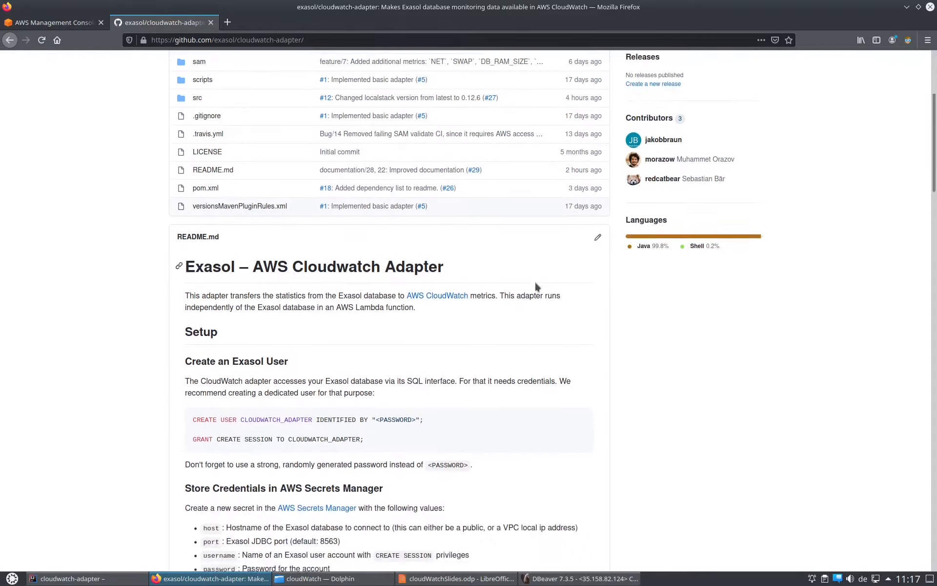
left_click_drag(196, 260, 297, 266)
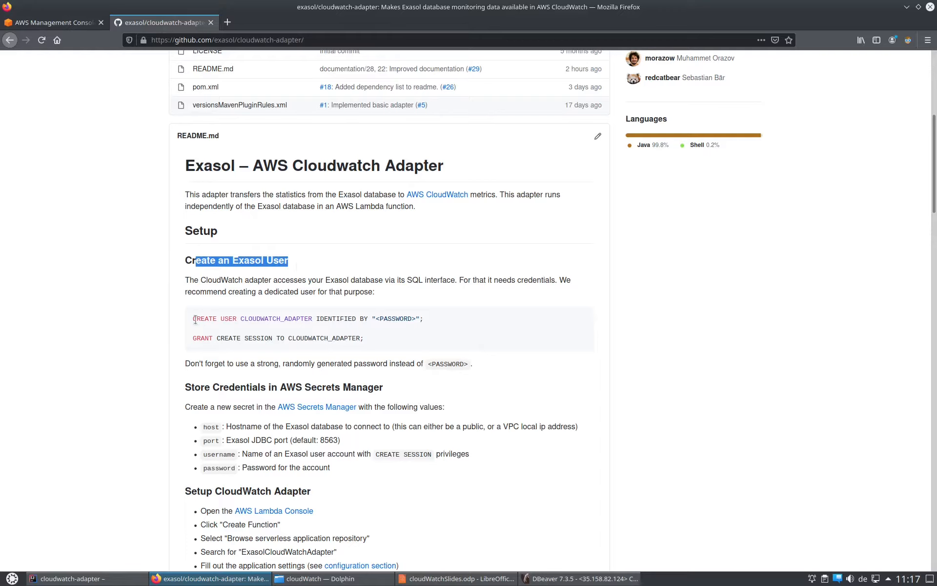
left_click_drag(195, 320, 265, 320)
double_click(268, 319)
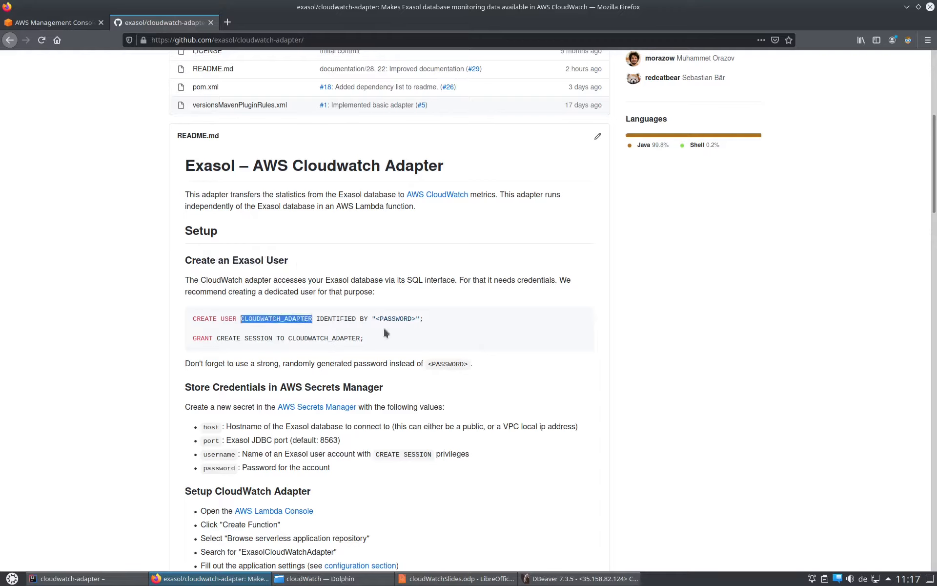
left_click_drag(389, 318, 420, 319)
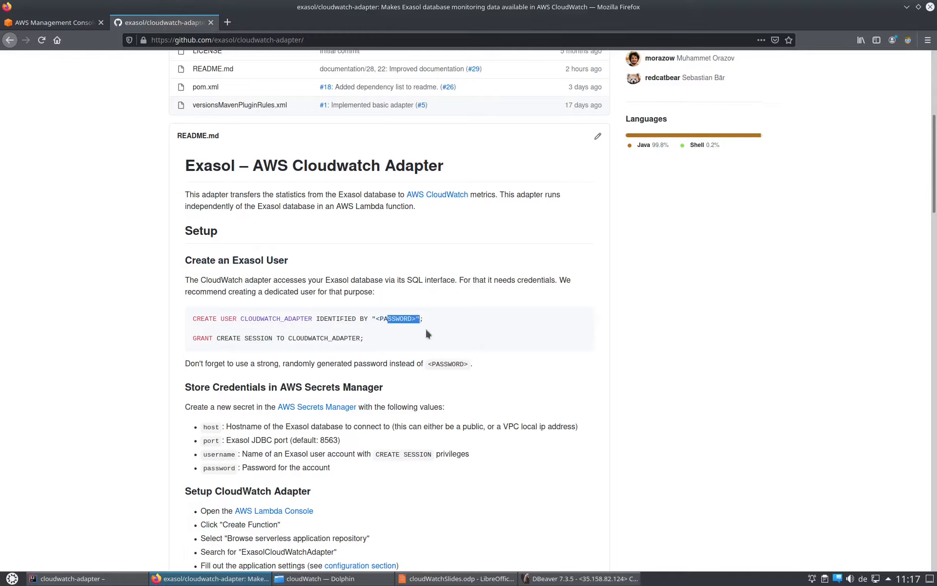
left_click(565, 580)
left_click(264, 63)
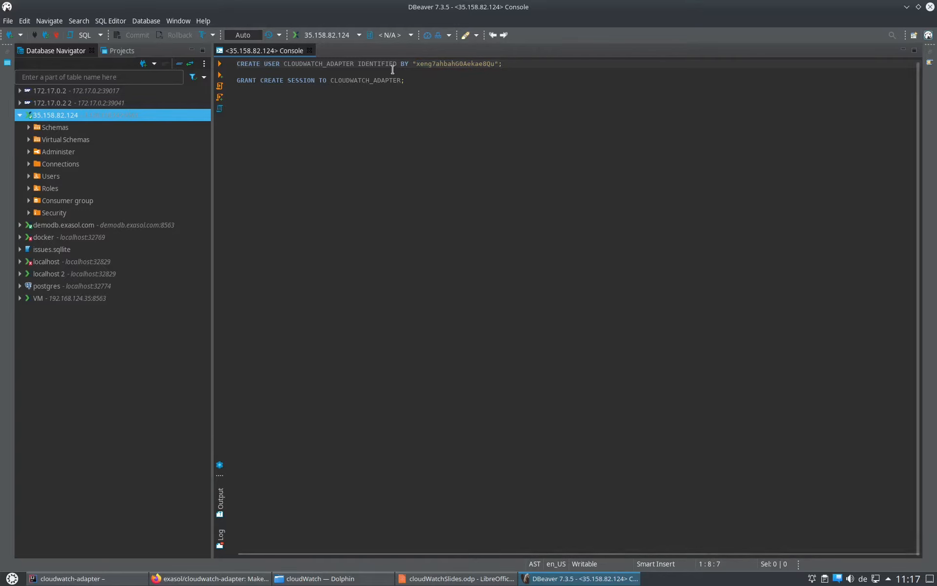
left_click(308, 63)
double_click(308, 64)
double_click(494, 63)
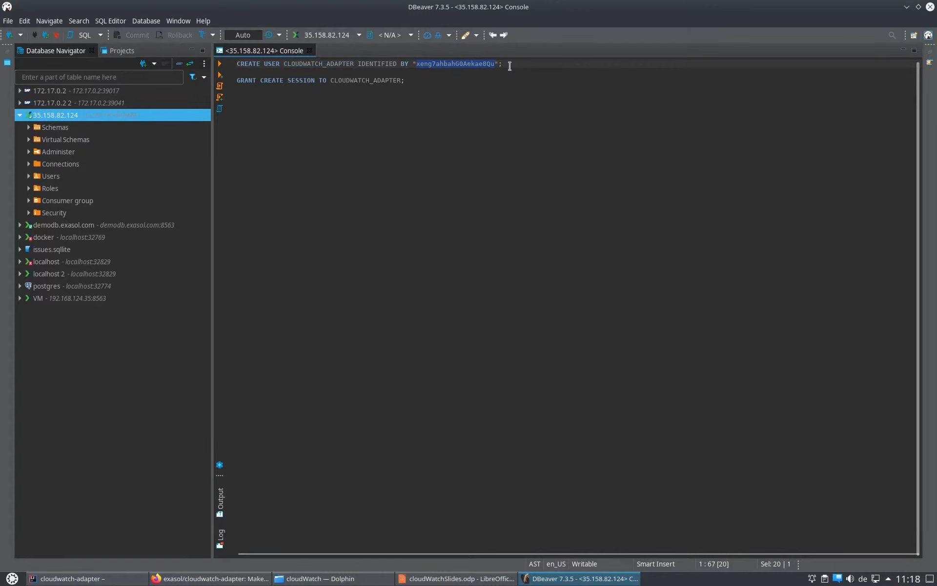
left_click(513, 66)
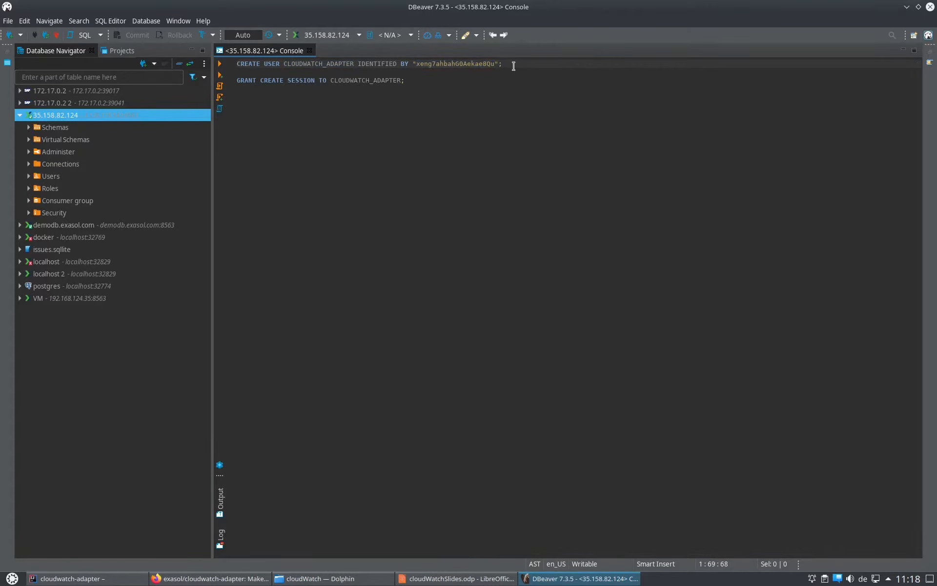
key("ctrl+Return")
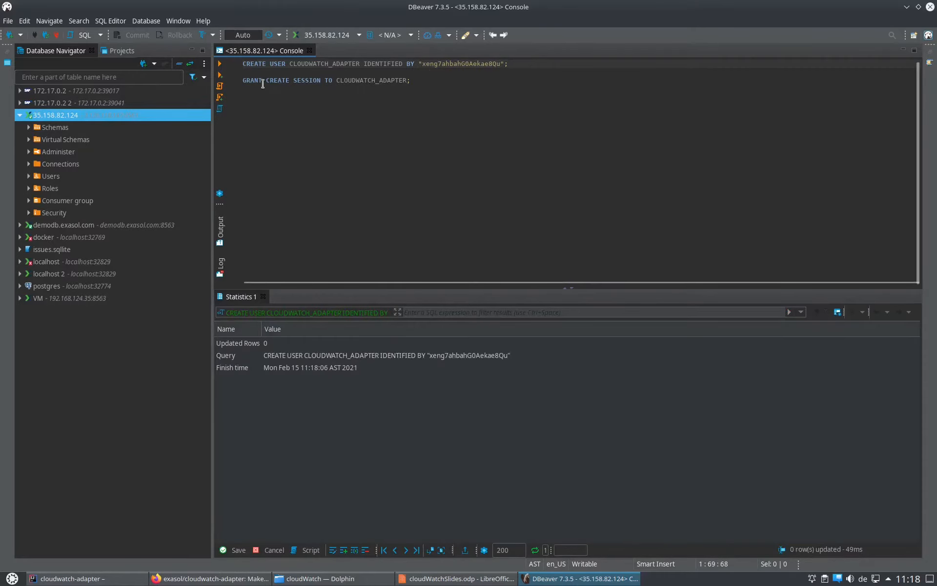
Run the GRANT CREATE SESSION statement for the CLOUDWATCH_ADAPTER user.
double_click(350, 81)
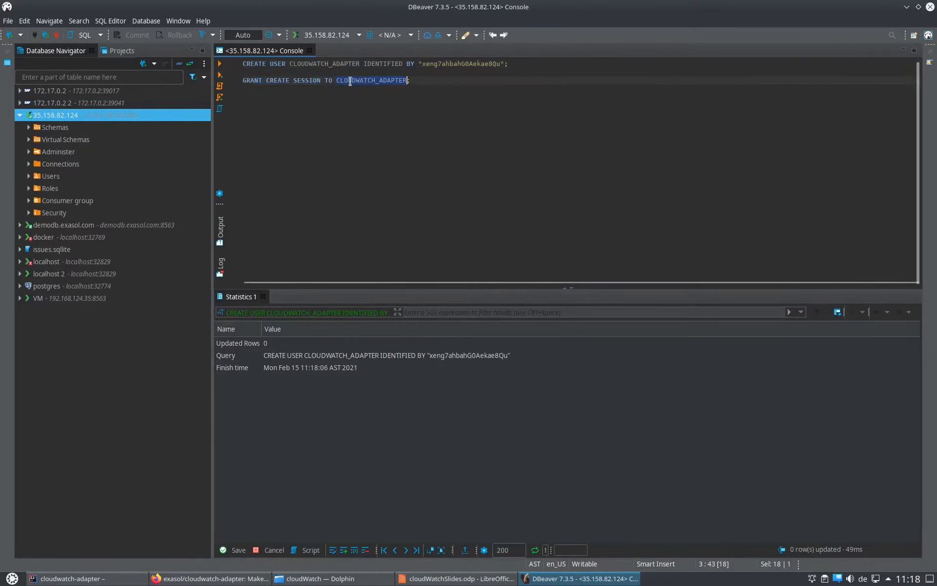
left_click(447, 79)
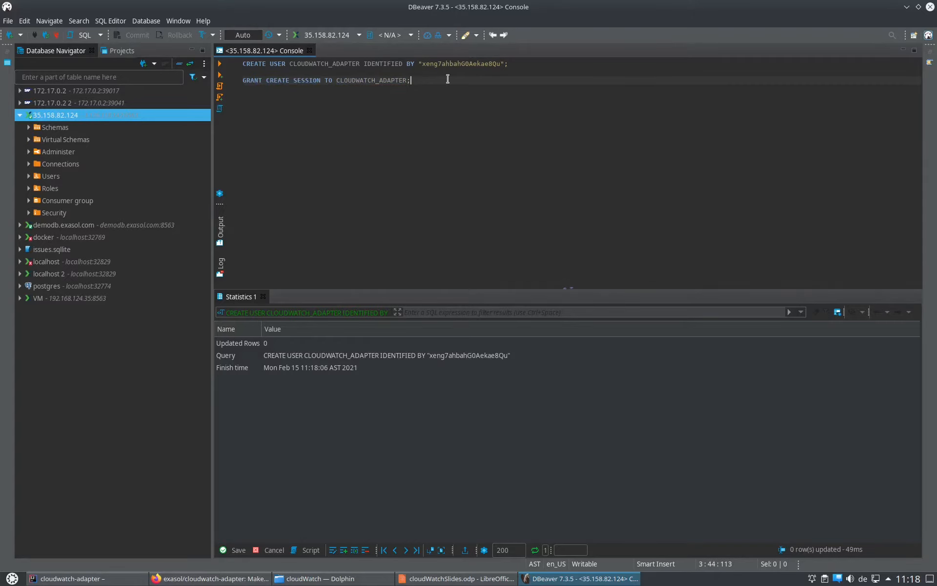
key("ctrl+Return")
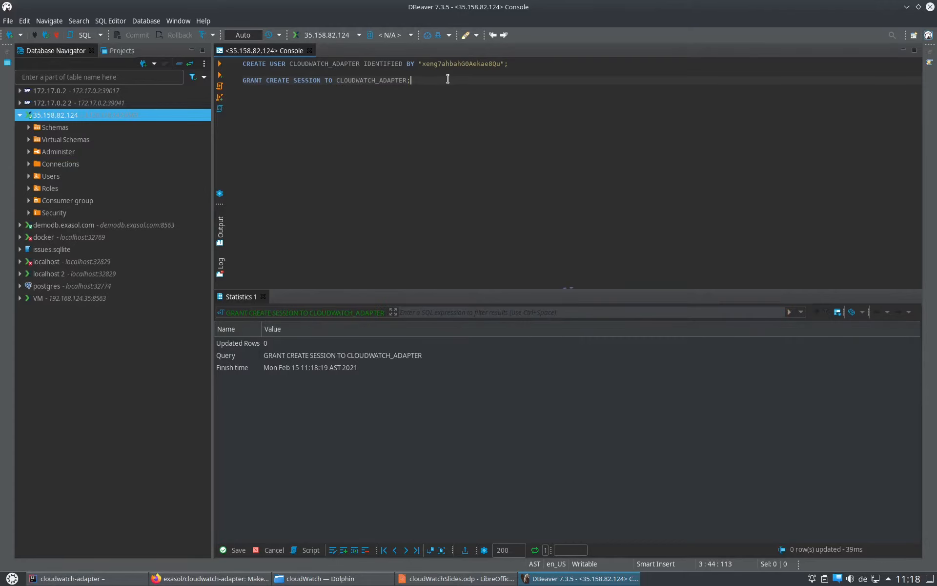
Switch back to Firefox, consult the README's credential storage section and open Secrets Manager in the AWS console.
key("alt+Tab")
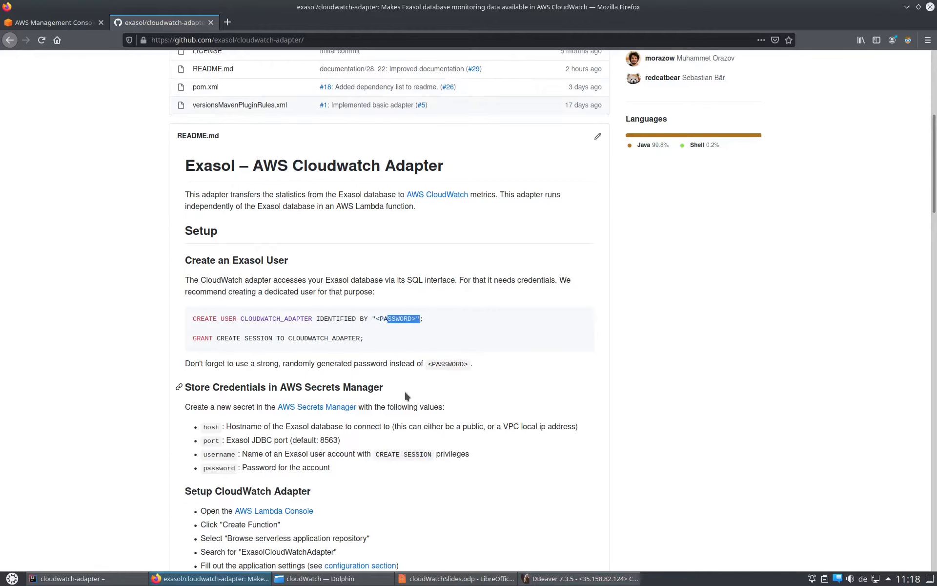
scroll(392, 329, "down", 4)
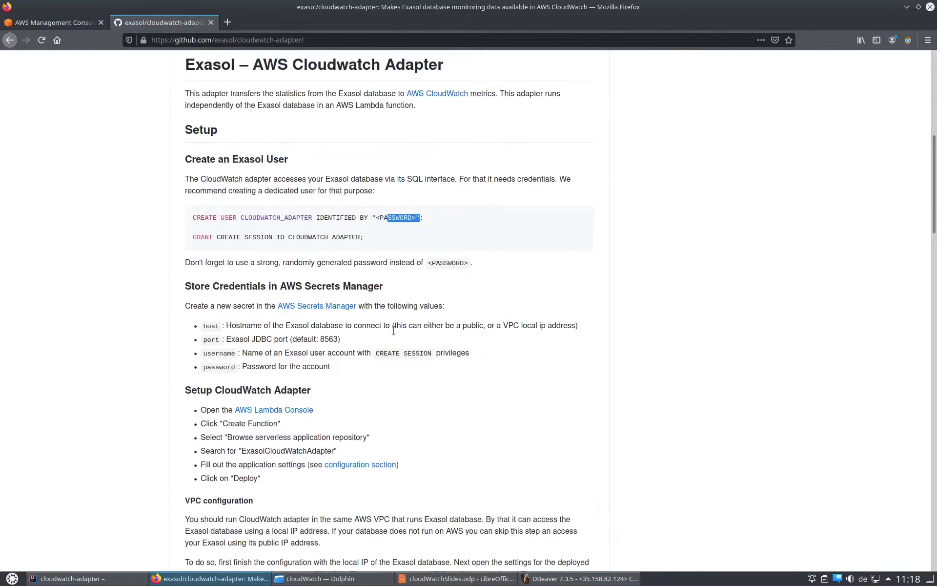
left_click_drag(281, 286, 396, 289)
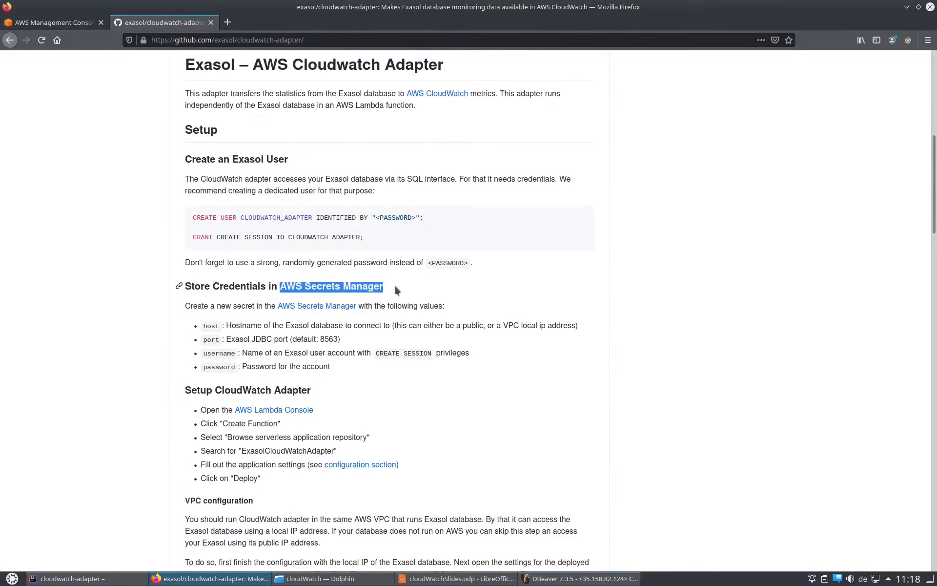
key("ctrl+Page_Up")
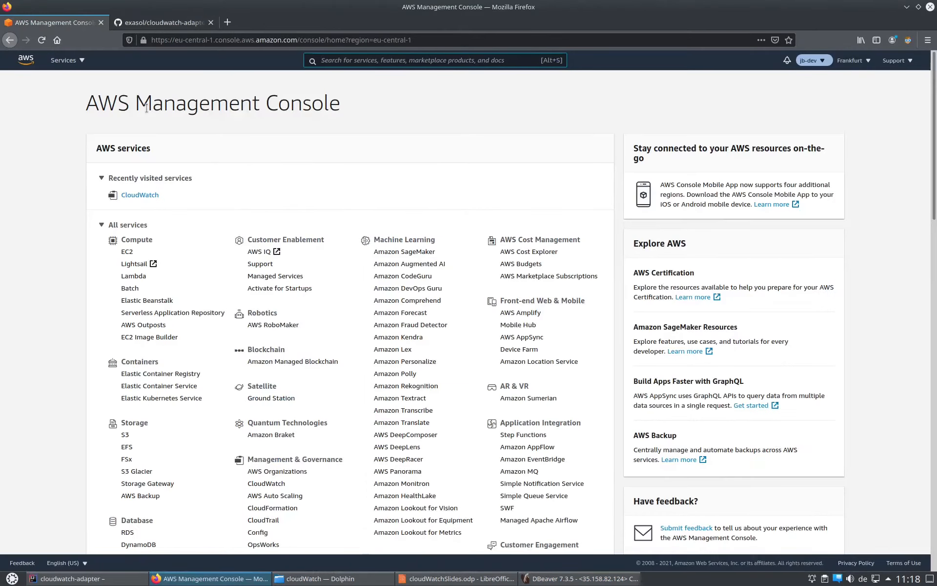
left_click(342, 61)
type("secrets m")
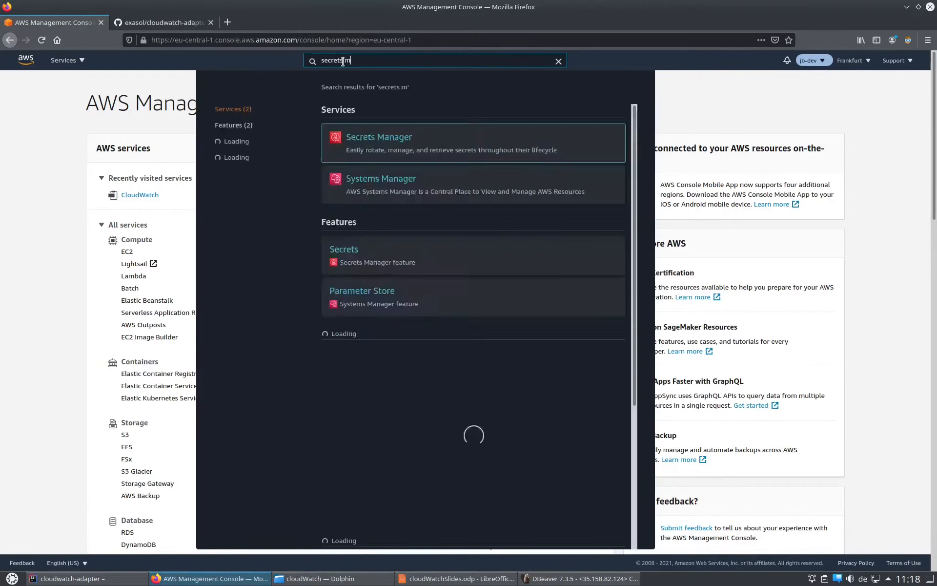
type("an")
key("Return")
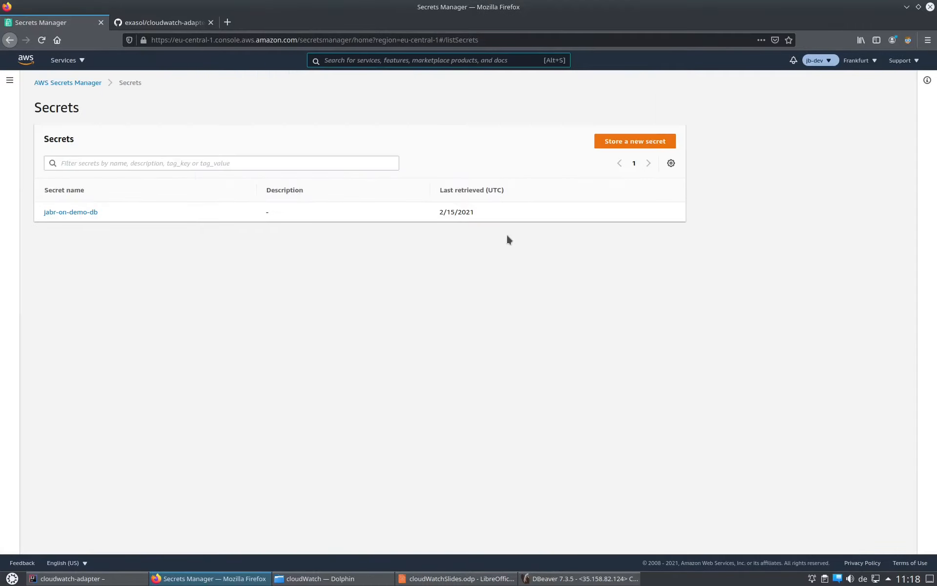
Start a new secret of the type "Other type of secrets" and enter host from the README as its first key.
left_click(645, 143)
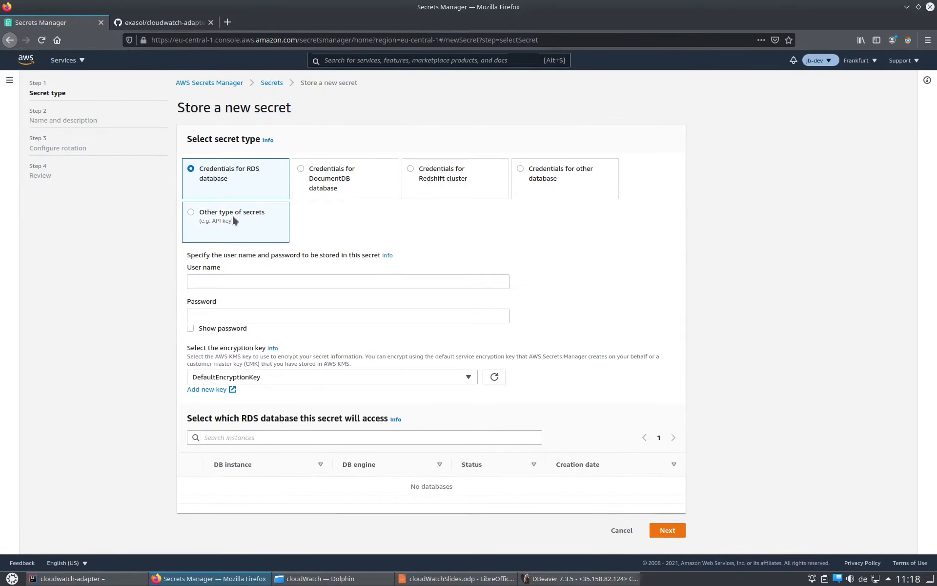
left_click(203, 217)
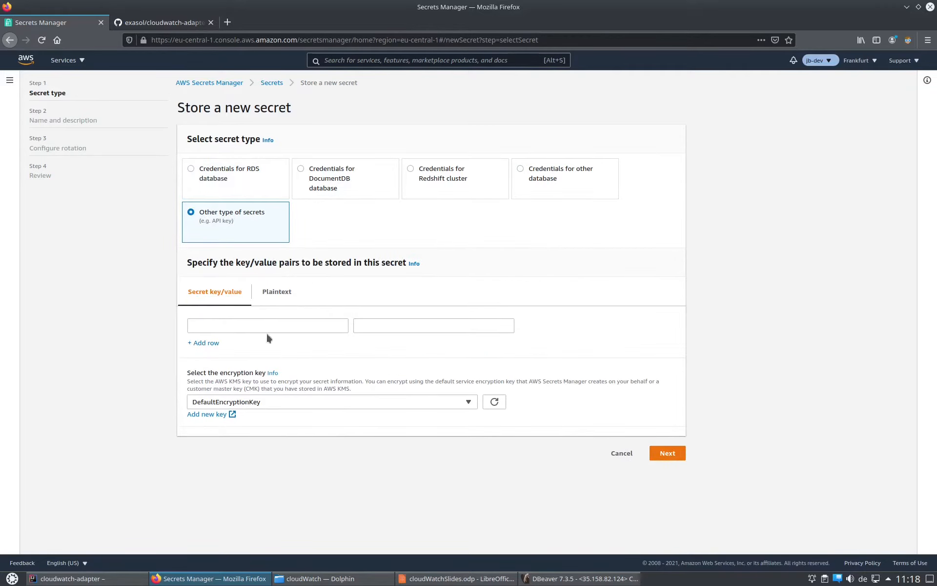
left_click(161, 22)
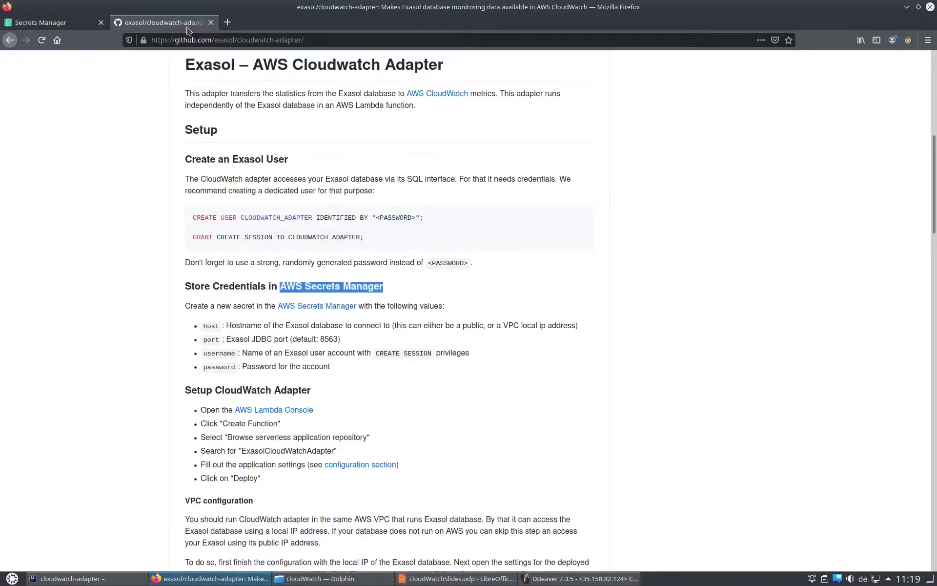
double_click(212, 326)
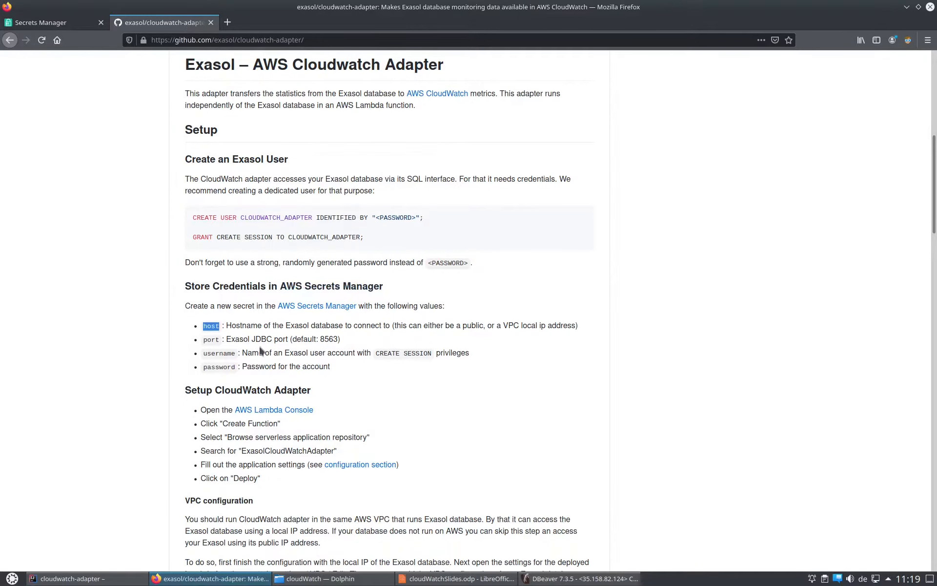
key("ctrl+c")
key("ctrl+Page_Up")
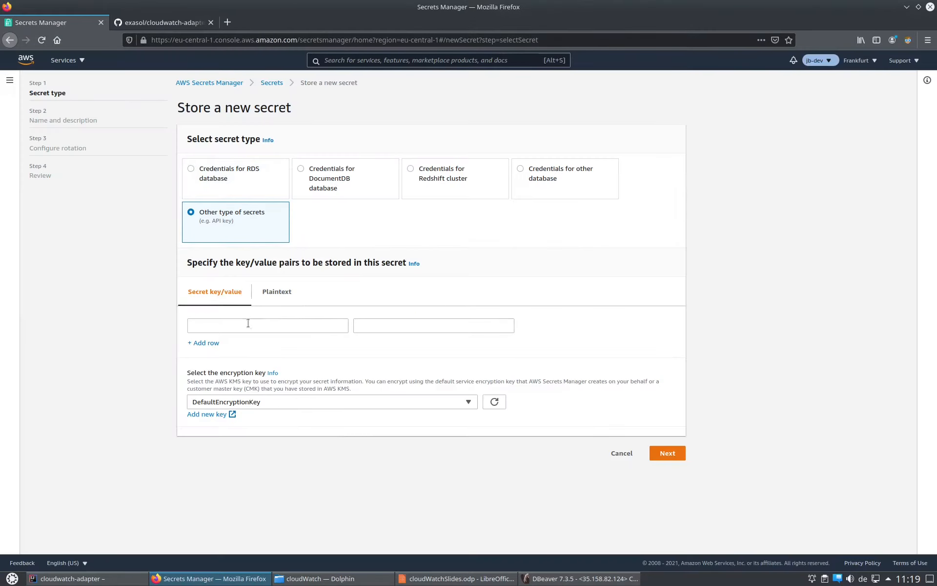
left_click(247, 324)
key("ctrl+v")
Add a second key/value row to the secret and enter port from the README as its key.
left_click(203, 342)
left_click(205, 22)
double_click(211, 340)
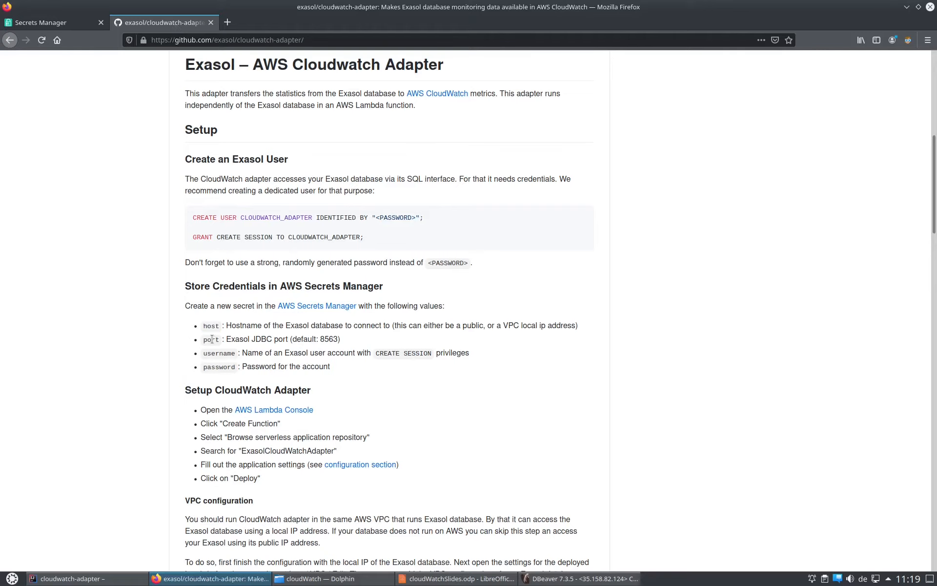
key("ctrl+c")
left_click(84, 24)
left_click(236, 352)
key("ctrl+v")
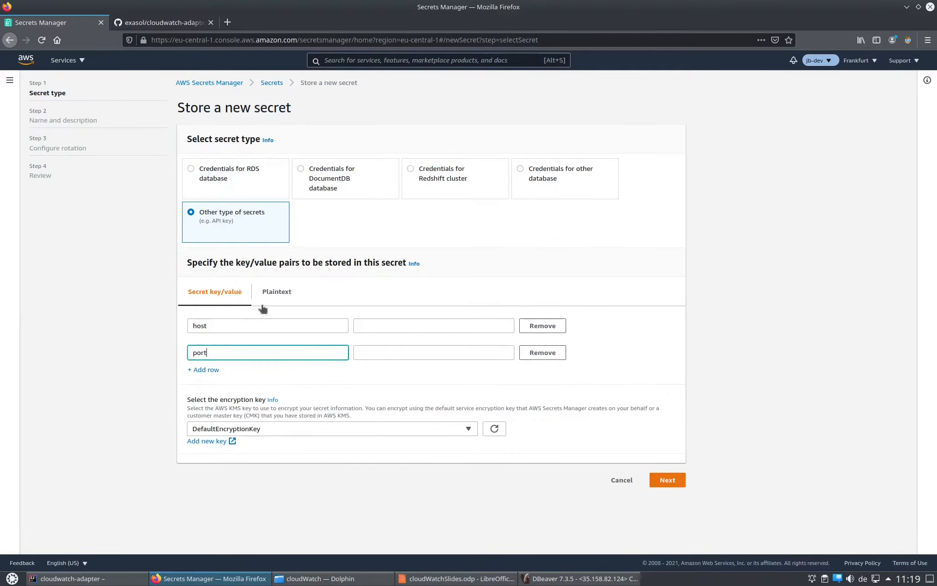
Add a third key/value row to the secret and enter username from the README as its key.
left_click(195, 27)
double_click(218, 353)
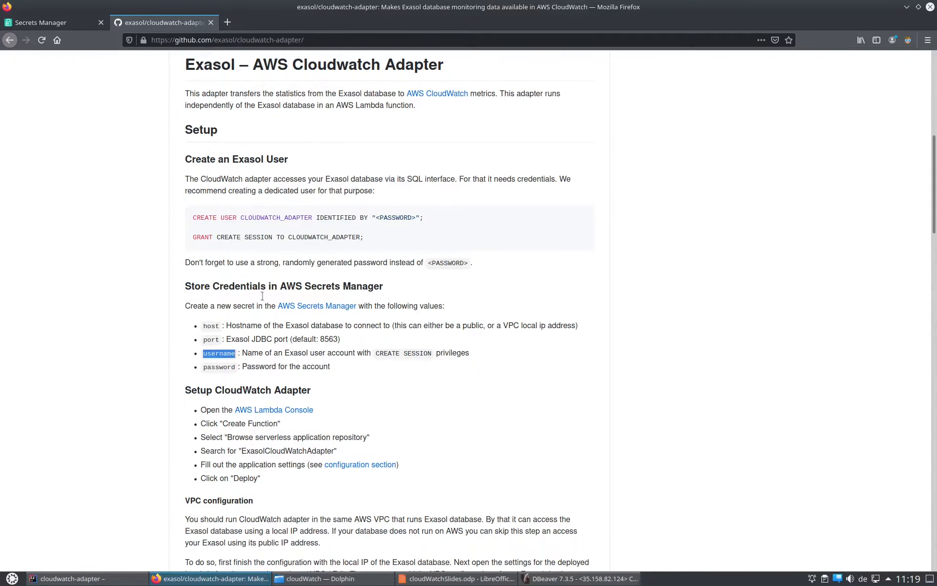
key("ctrl+c")
left_click(72, 23)
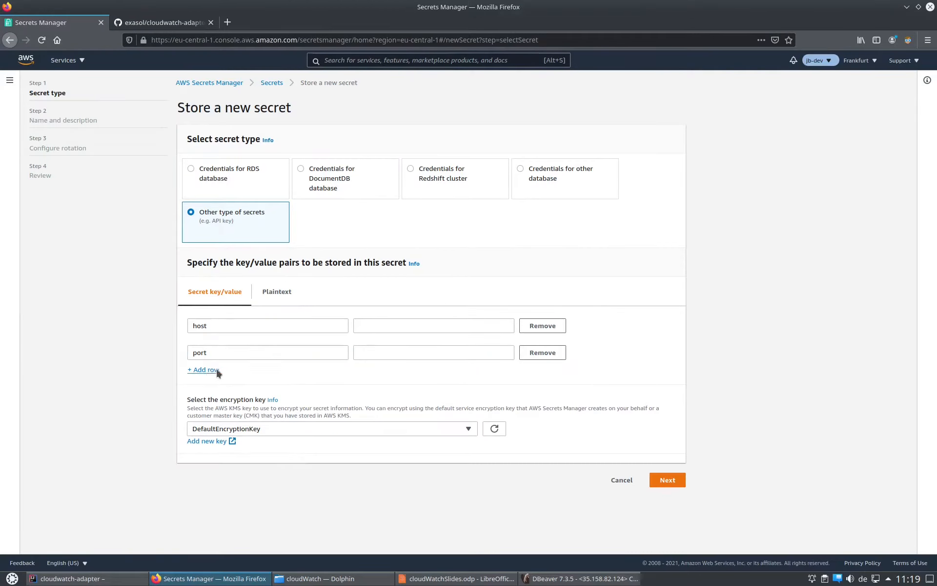
left_click(215, 368)
left_click(221, 375)
key("ctrl+v")
Add a fourth key/value row to the secret with the README's key name password, leaving its value empty.
left_click(161, 23)
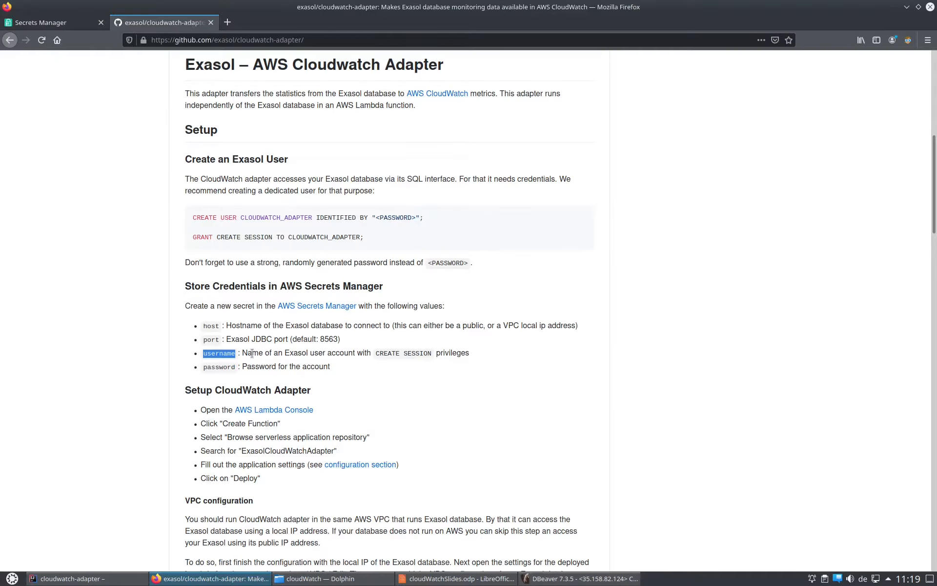
double_click(219, 366)
key("ctrl+c")
left_click(69, 23)
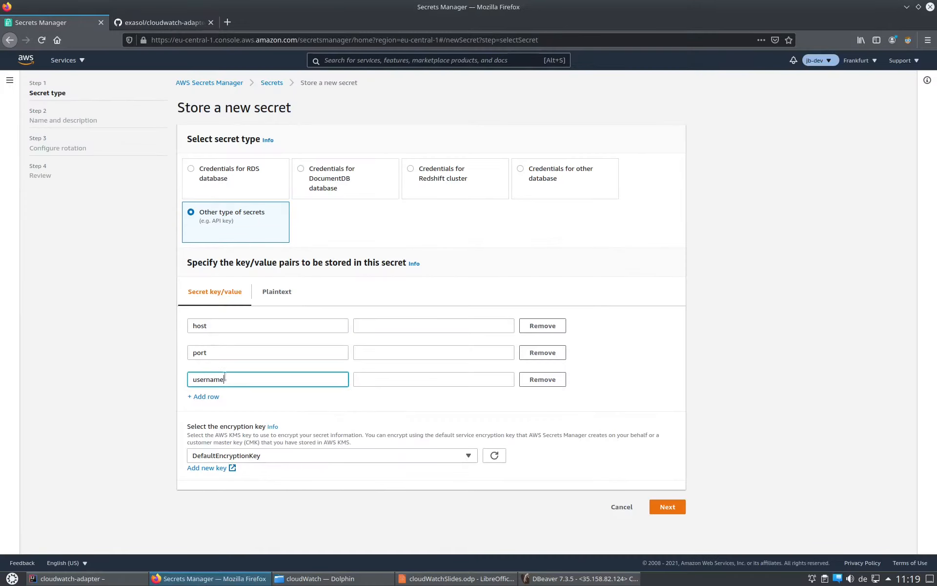
left_click(208, 398)
left_click(226, 405)
key("ctrl+v")
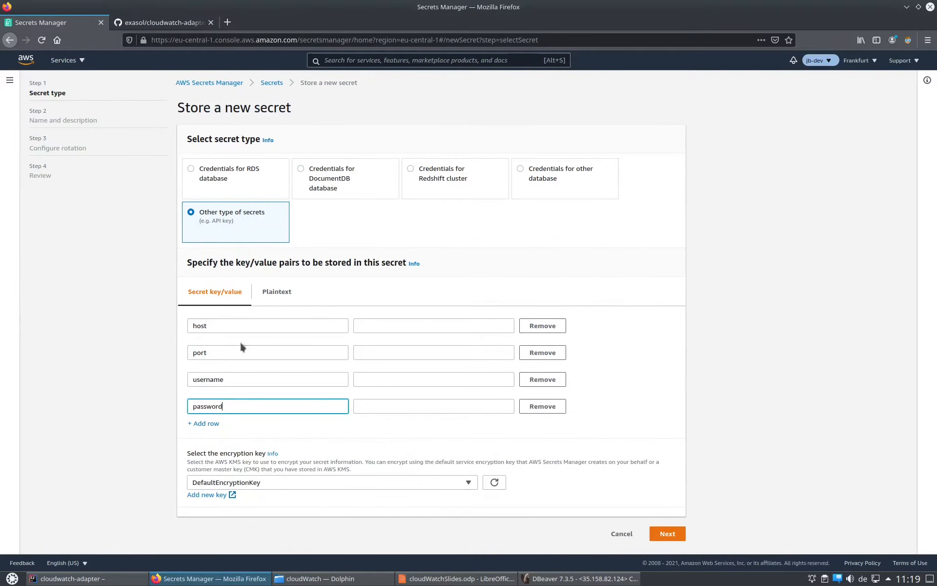
Search the AWS services for ec2 and open the EC2 console in a separate browser tab.
left_click(239, 326)
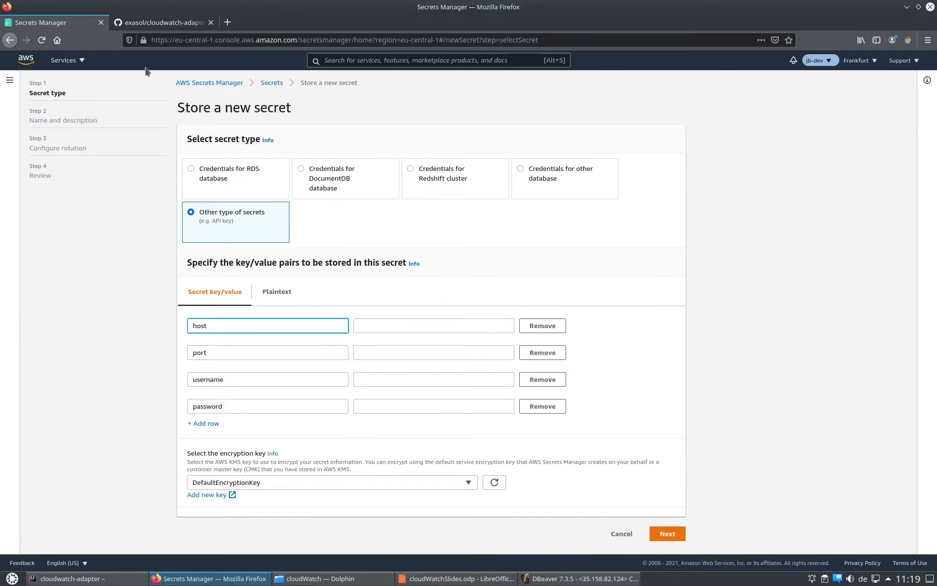
left_click(82, 60)
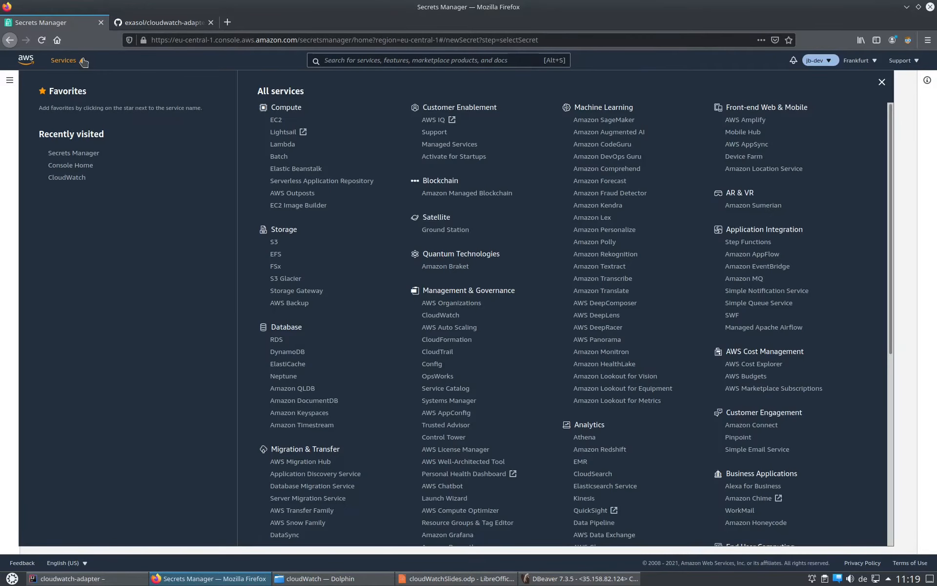
left_click(379, 60)
type("ec2")
left_click(359, 136)
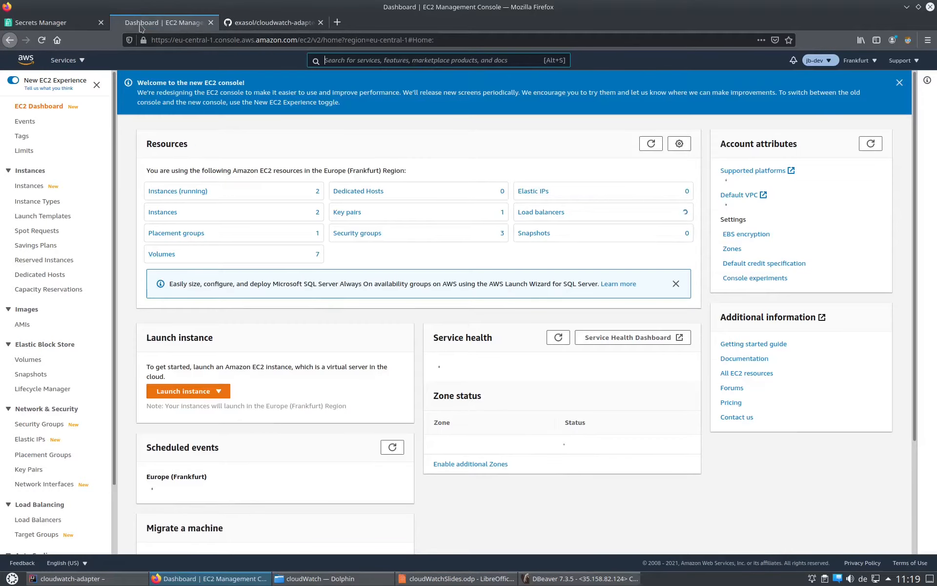
List the running EC2 instances with a wider Name column and select the Exasol data node to show its details.
left_click(163, 191)
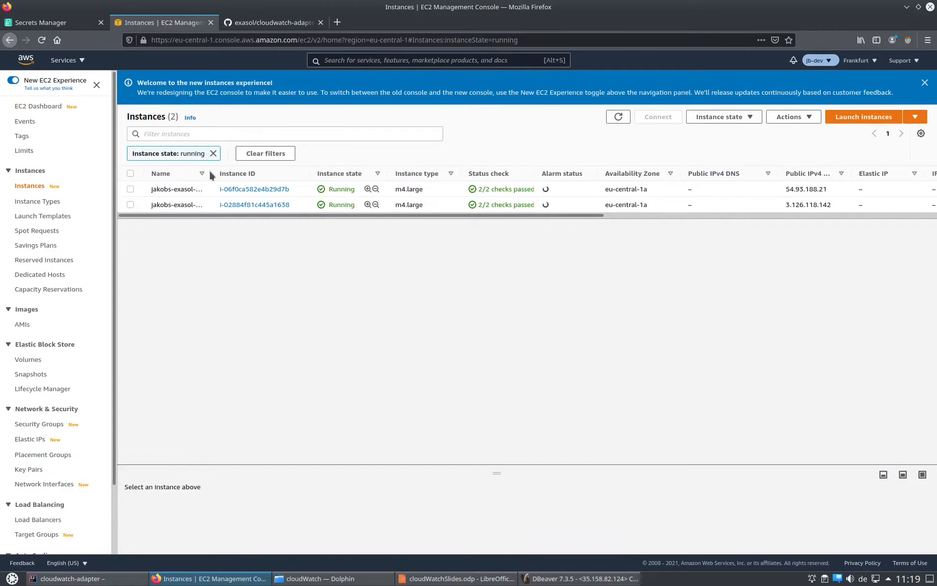
left_click_drag(218, 170, 273, 174)
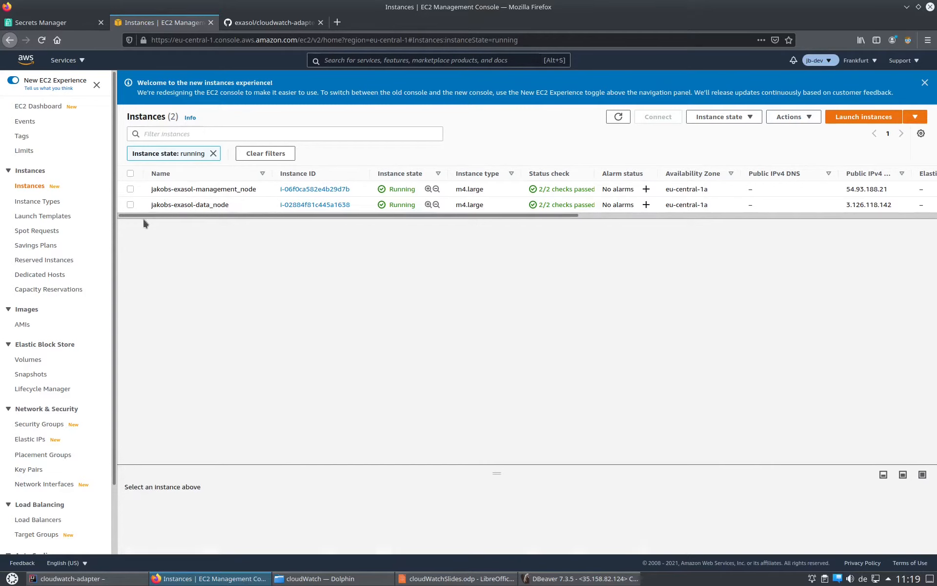
left_click(130, 205)
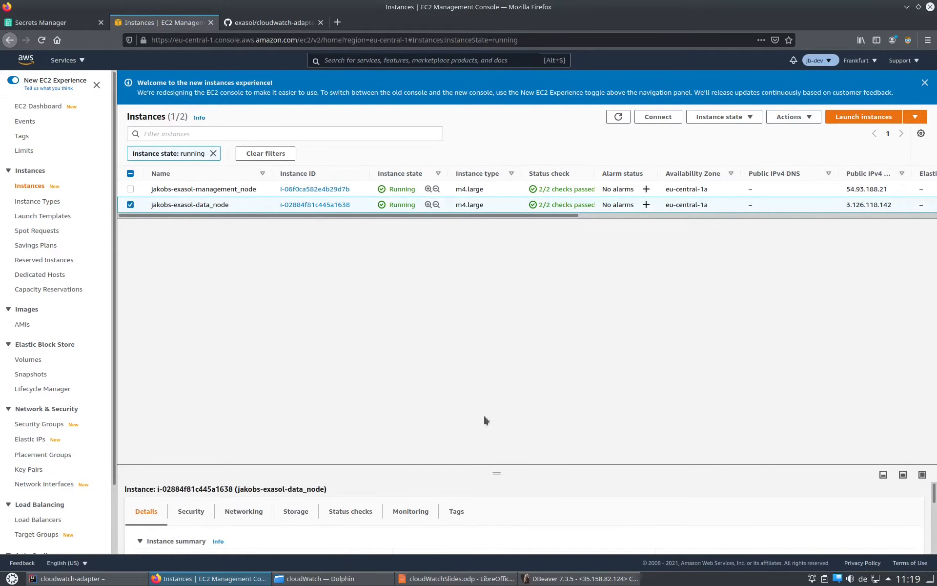
Enlarge the data node's instance details and enter its private IPv4 address 10.0.0.11 as the secret's host value.
left_click_drag(495, 472, 482, 317)
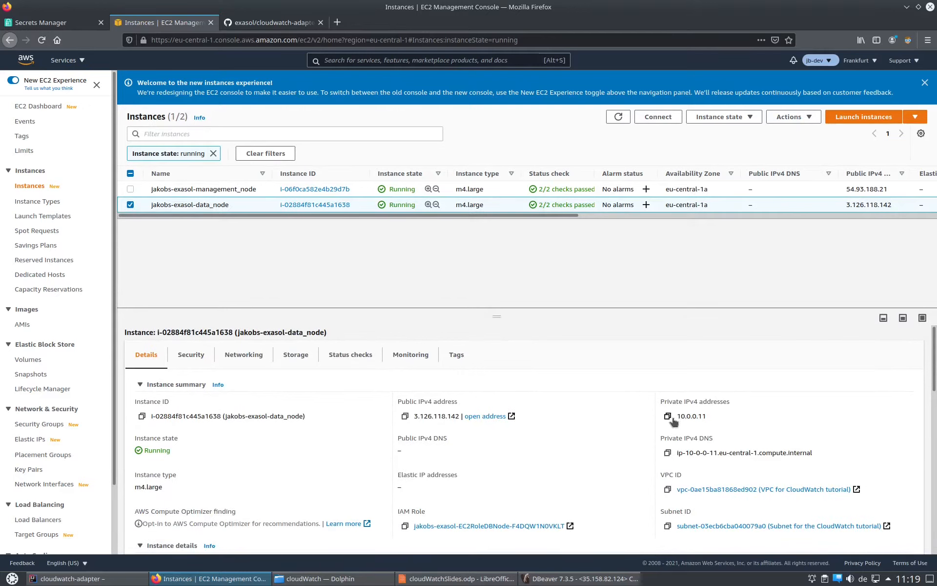
left_click_drag(672, 401, 748, 399)
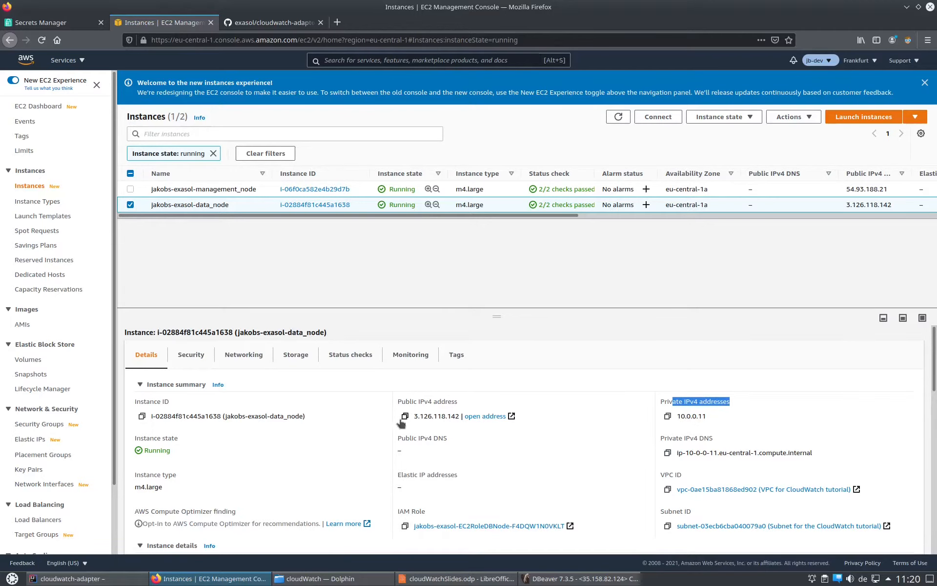
triple_click(441, 404)
left_click(41, 23)
left_click(208, 408)
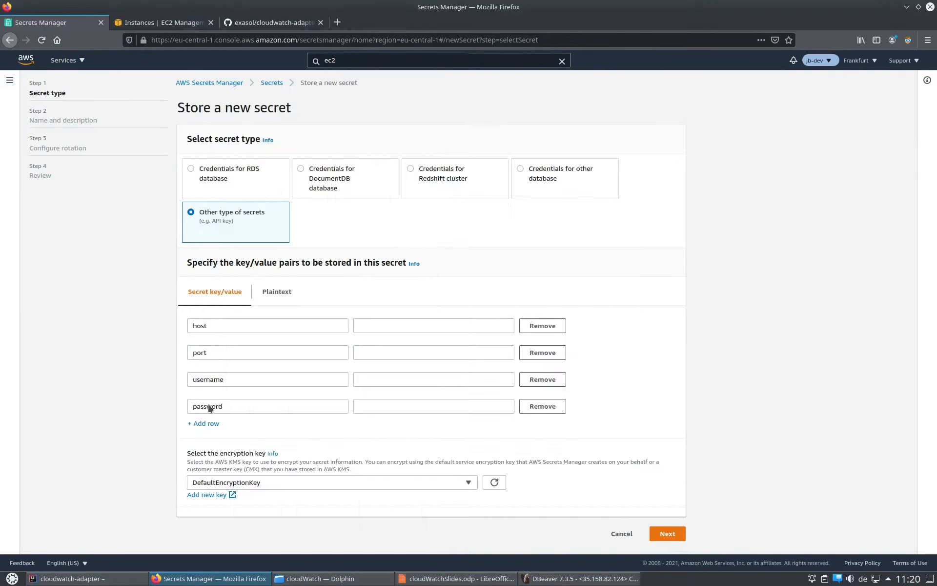
left_click(355, 330)
type("10.0.0.11")
Copy the default Exasol JDBC port 8563 from the adapter's README into the secret's port value.
left_click(382, 350)
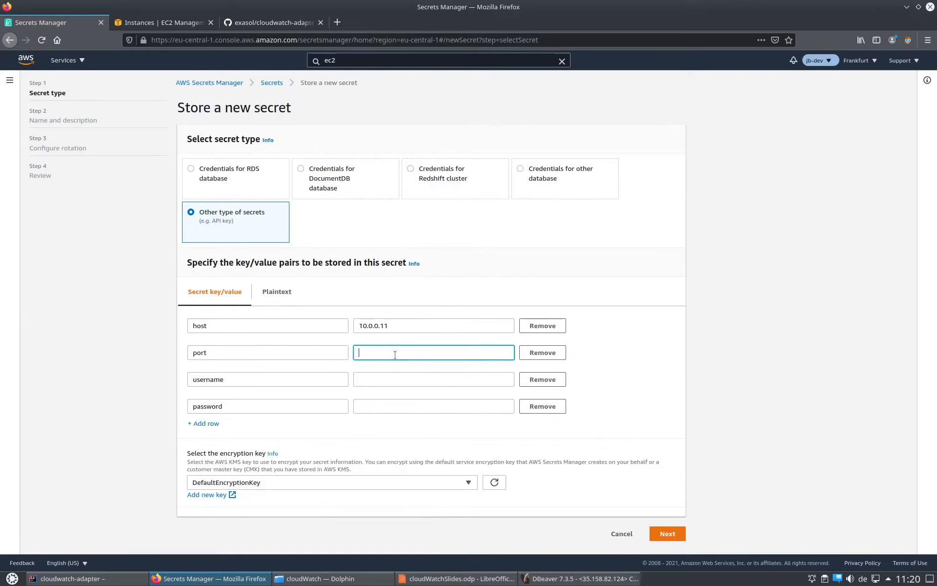
left_click(271, 22)
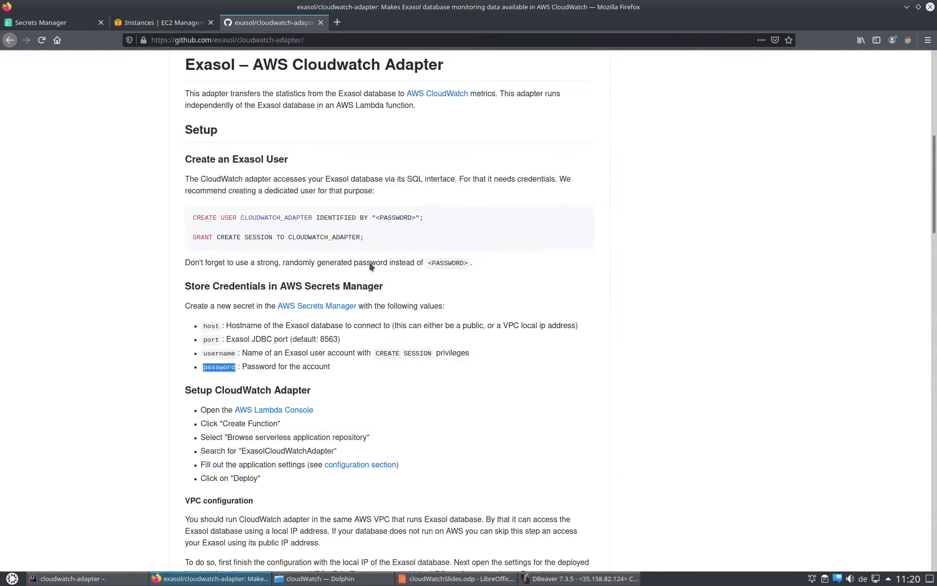
double_click(323, 339)
key("ctrl+c")
left_click(71, 21)
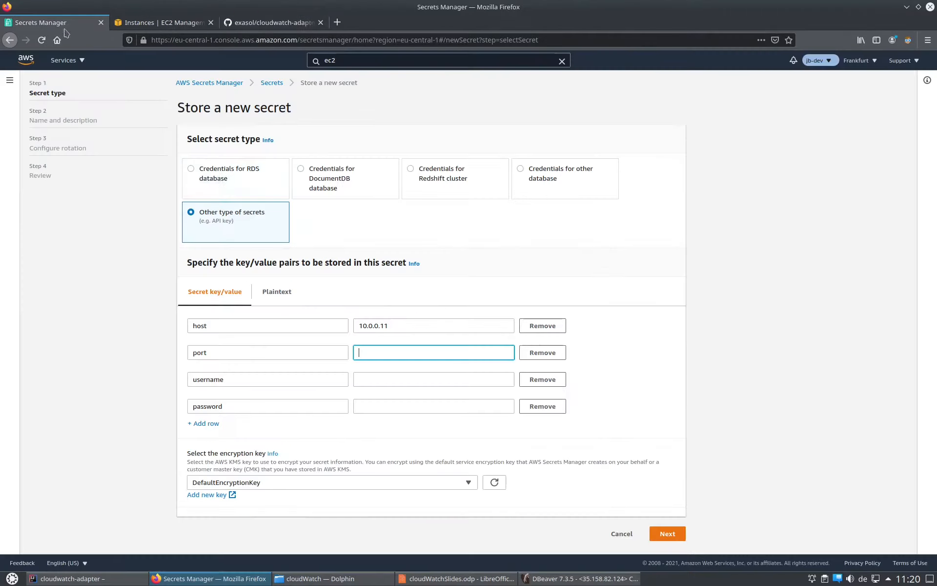
key("ctrl+v")
Copy the user name CLOUDWATCH_ADAPTER from the CREATE USER statement in DBeaver into the secret's username value in Firefox.
left_click(386, 383)
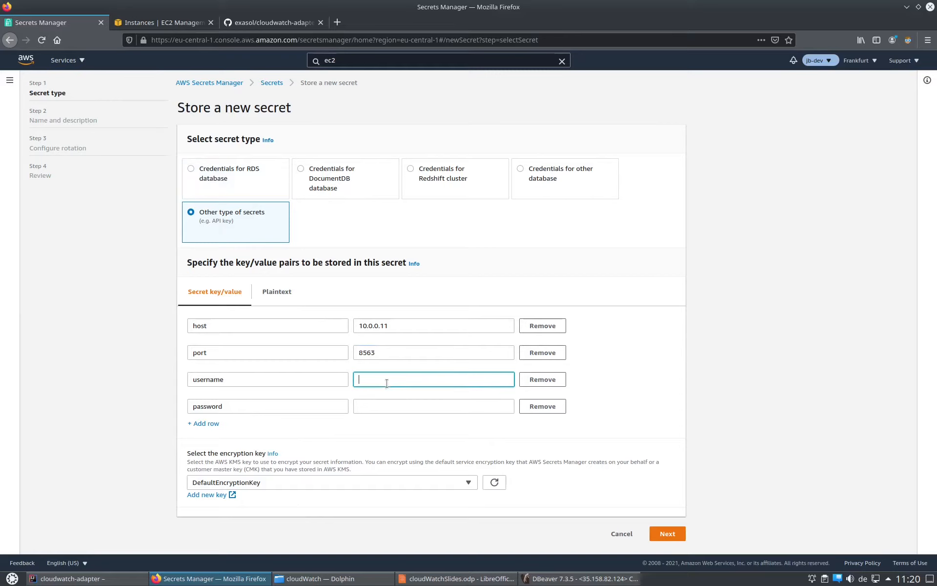
left_click(580, 578)
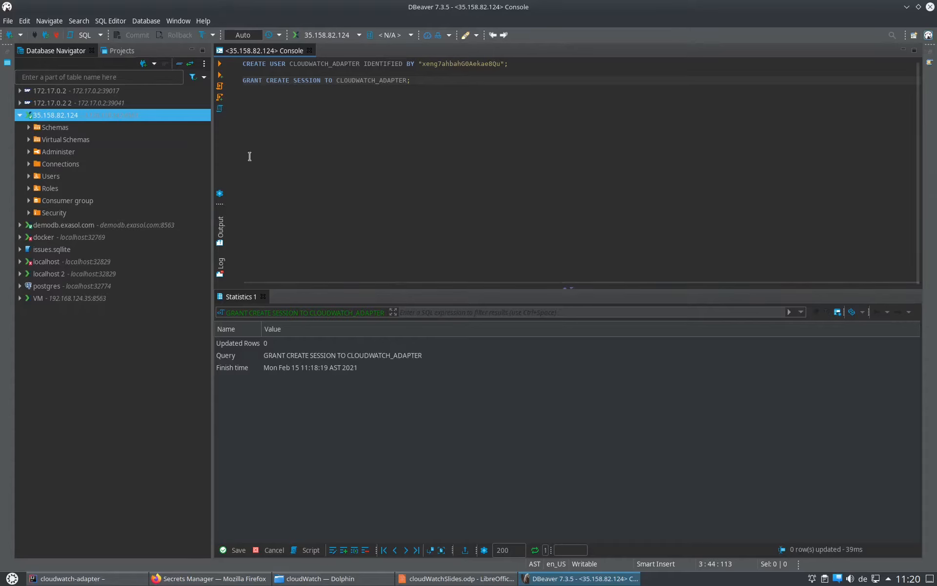
double_click(334, 64)
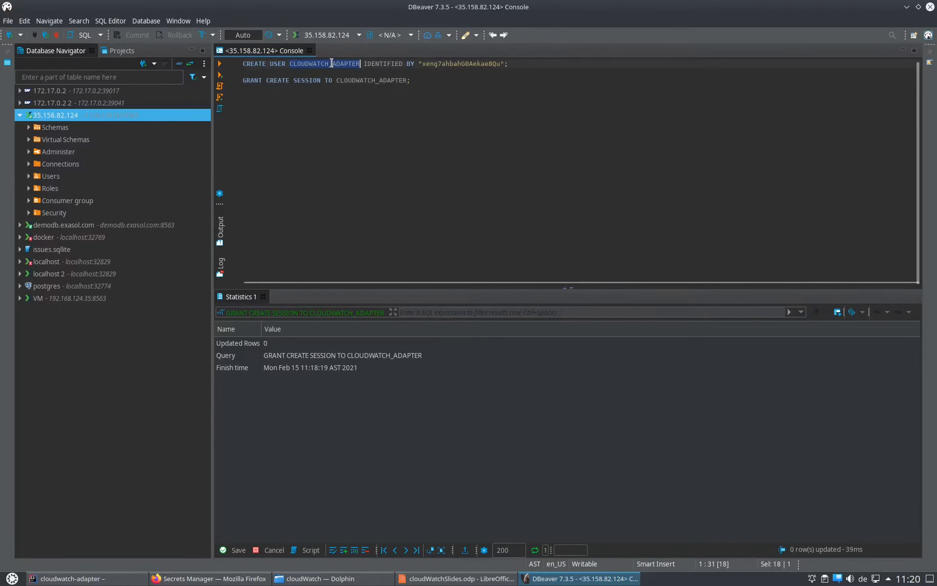
key("ctrl+c")
key("alt+Tab")
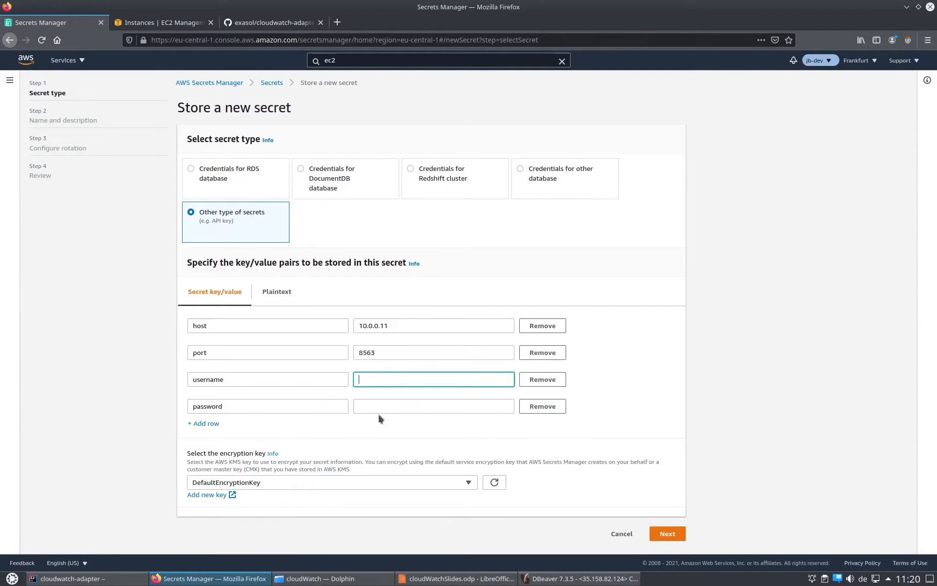
key("ctrl+v")
Copy the database user's password from the DBeaver statement into the secret's password value in Firefox and continue to the name and description.
key("alt+Tab")
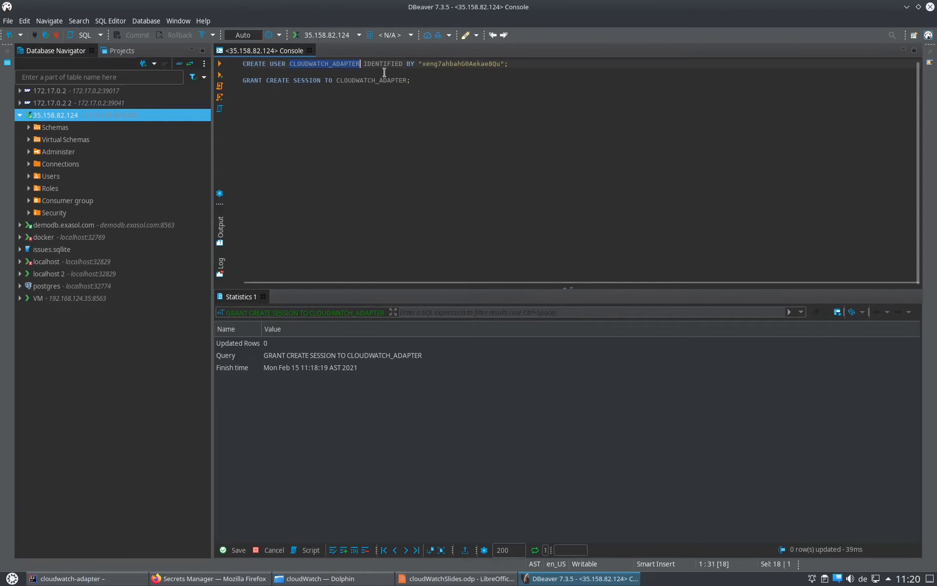
double_click(444, 64)
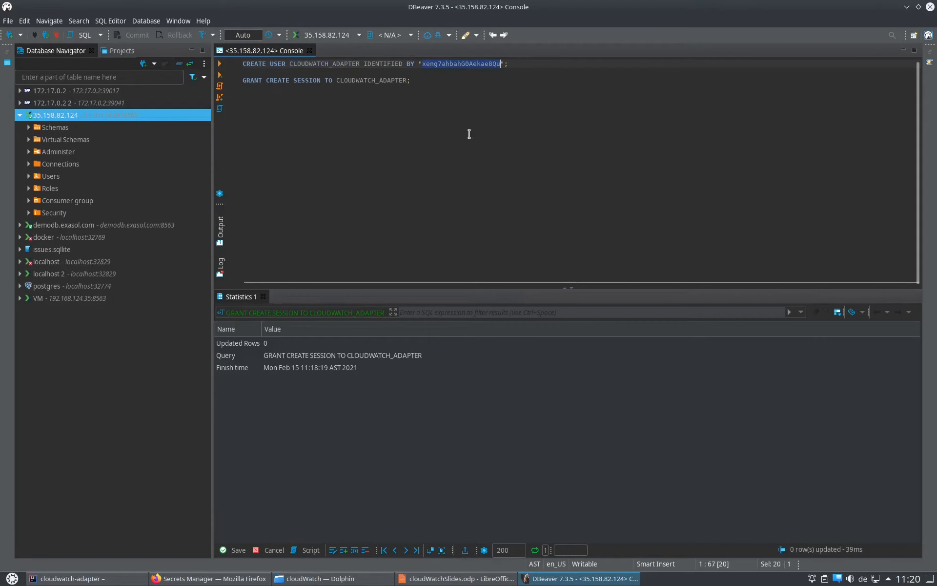
left_click(219, 582)
left_click(393, 406)
key("ctrl+v")
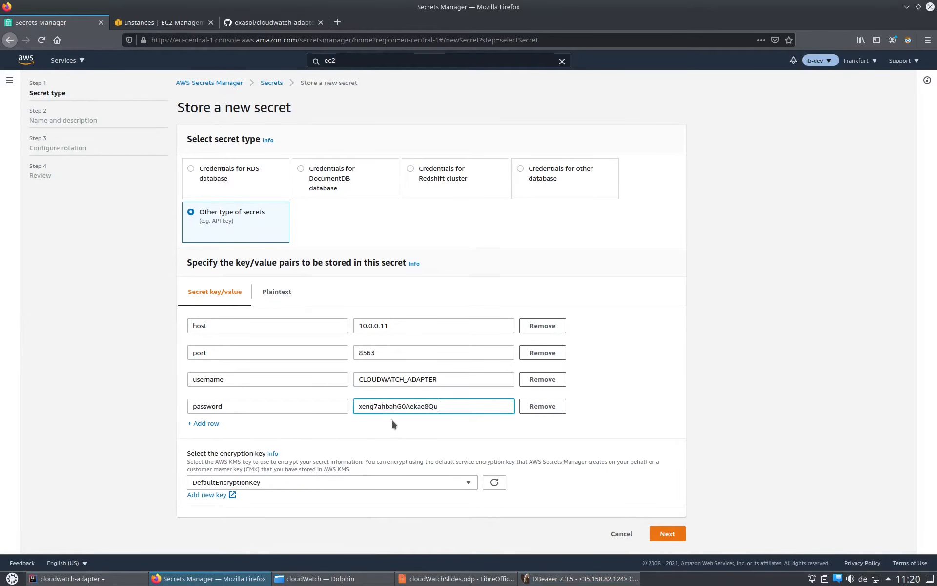
left_click(668, 534)
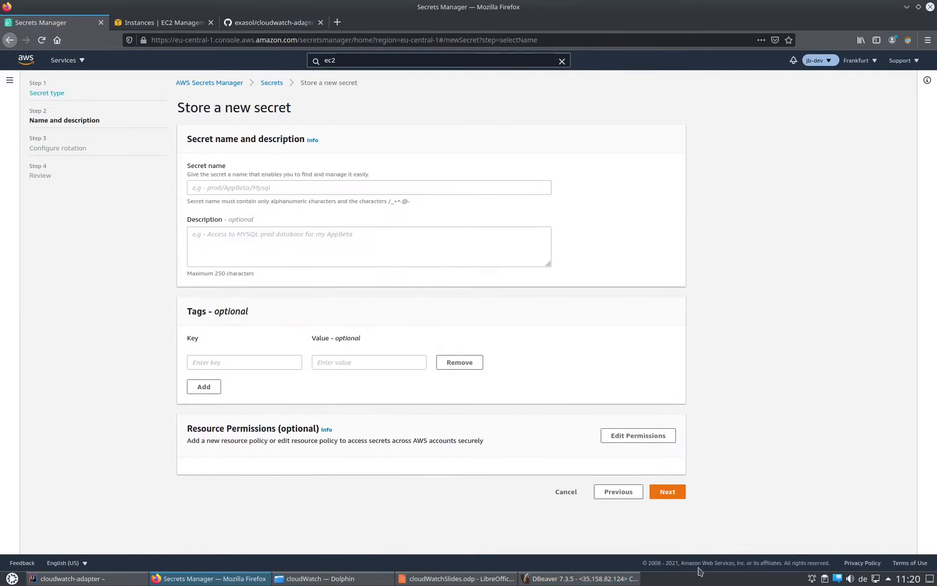
Name the secret myExasolCloudwachSecret and proceed to the review with automatic rotation kept disabled.
left_click(209, 191)
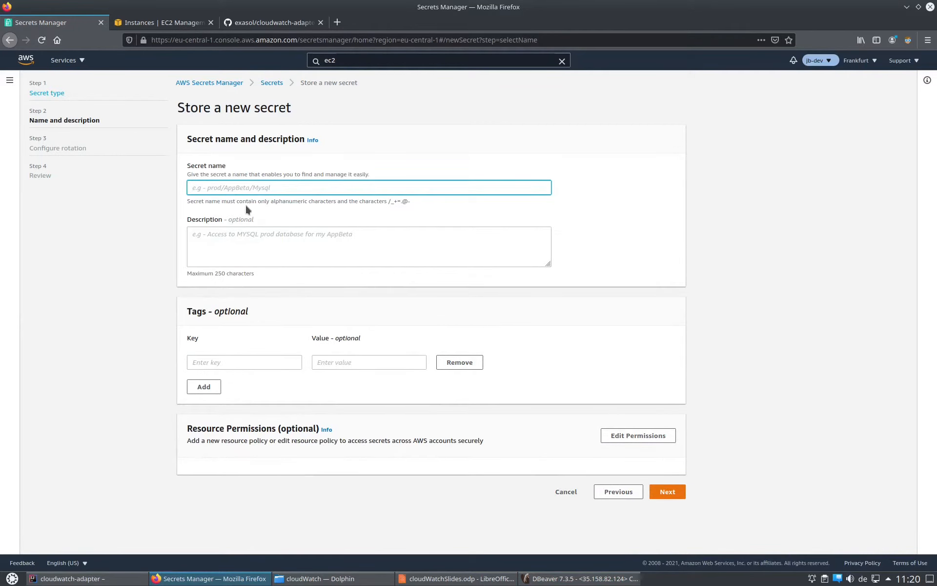
type("myExasolCloudwachSecret")
left_click(668, 491)
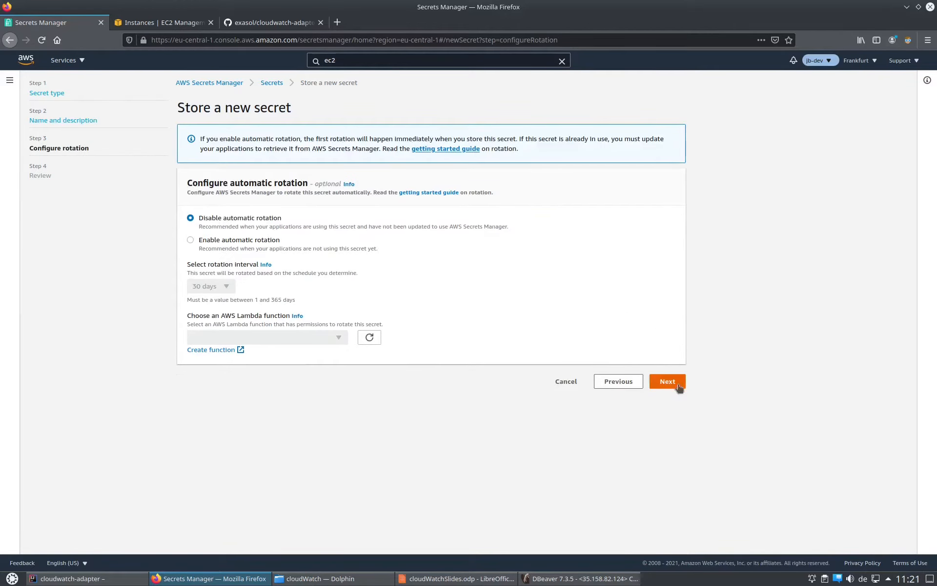
left_click(668, 382)
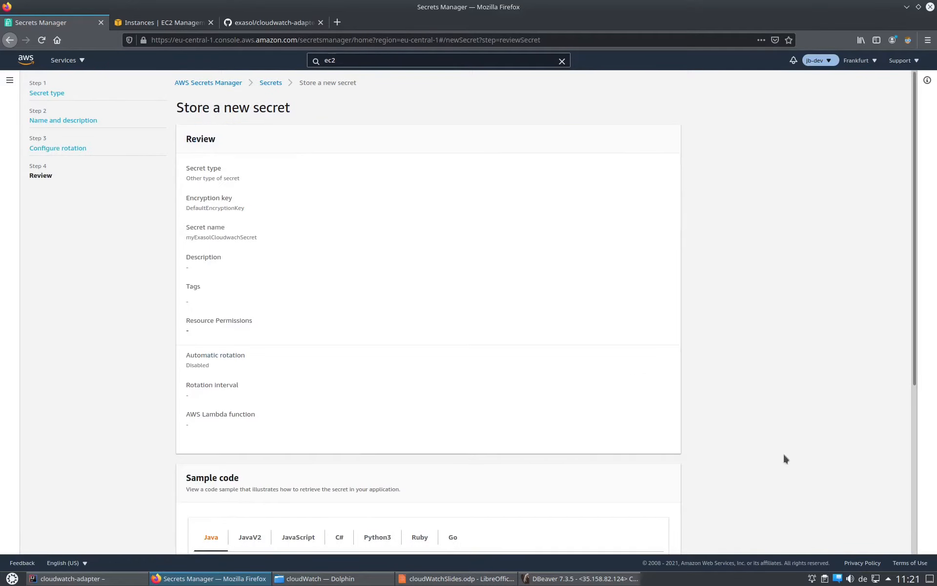
Store the reviewed secret and open the details of myExasolCloudwachSecret to view its ARN.
scroll(663, 279, "down", 5)
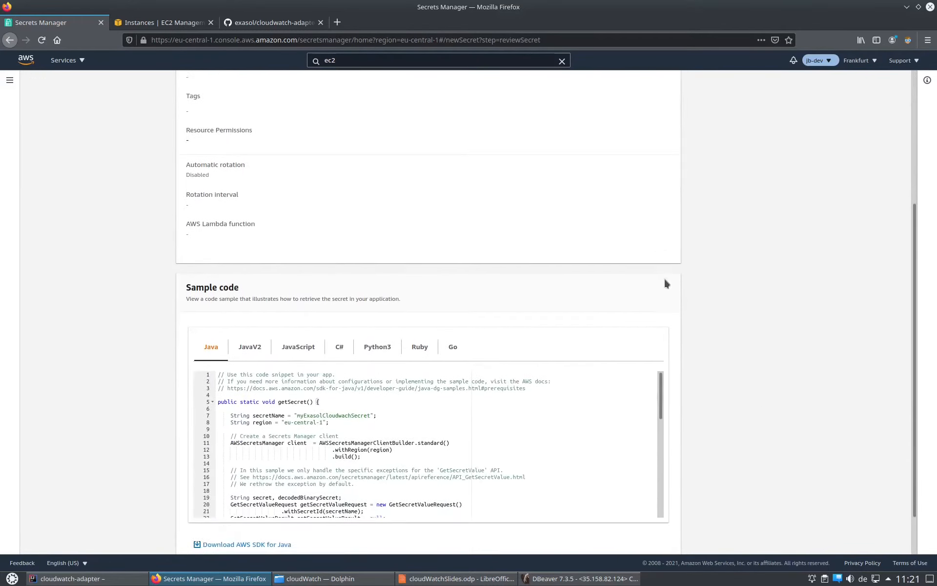
left_click(665, 537)
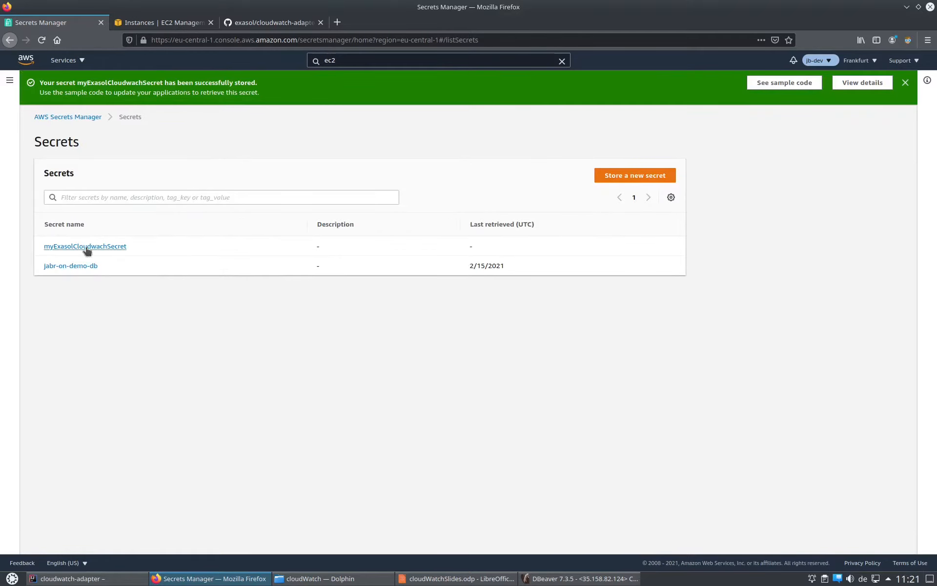
left_click(59, 248)
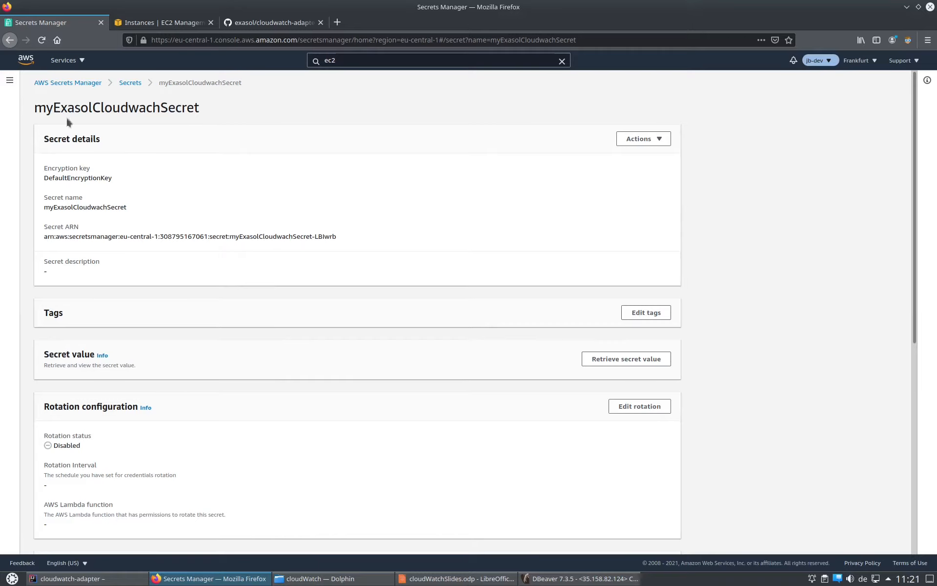
mouse_move(45, 236)
left_mouse_down()
mouse_move(333, 236)
mouse_move(7, 236)
mouse_move(45, 239)
left_mouse_up()
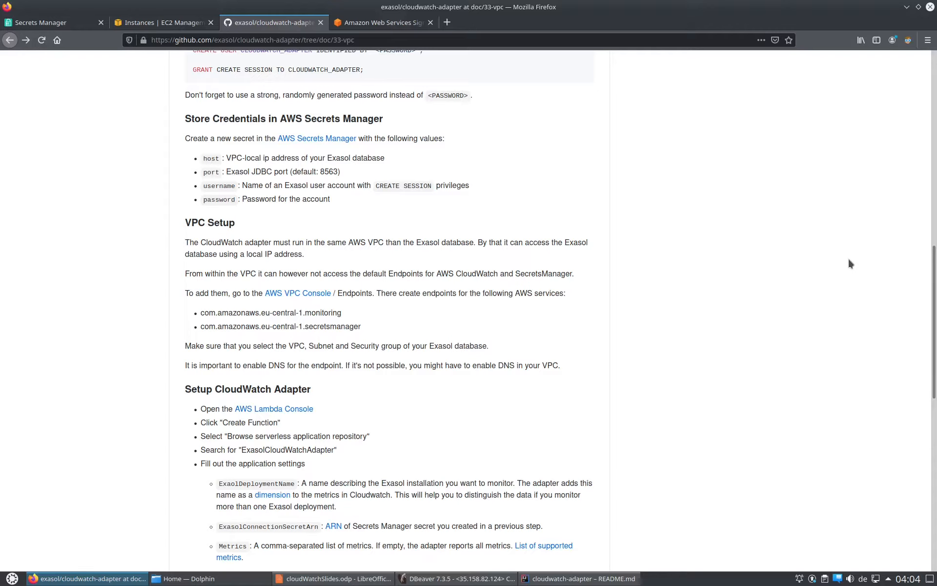
Open the AWS VPC Console from the README in a separate browser tab and select VPC for CloudWatch tutorial among your VPCs.
middle_click(307, 294)
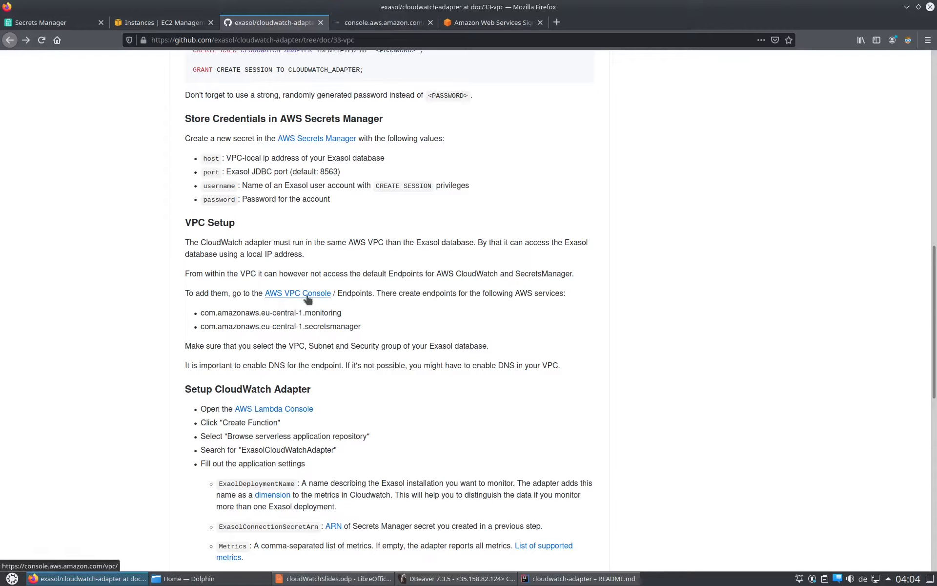
left_click(391, 24)
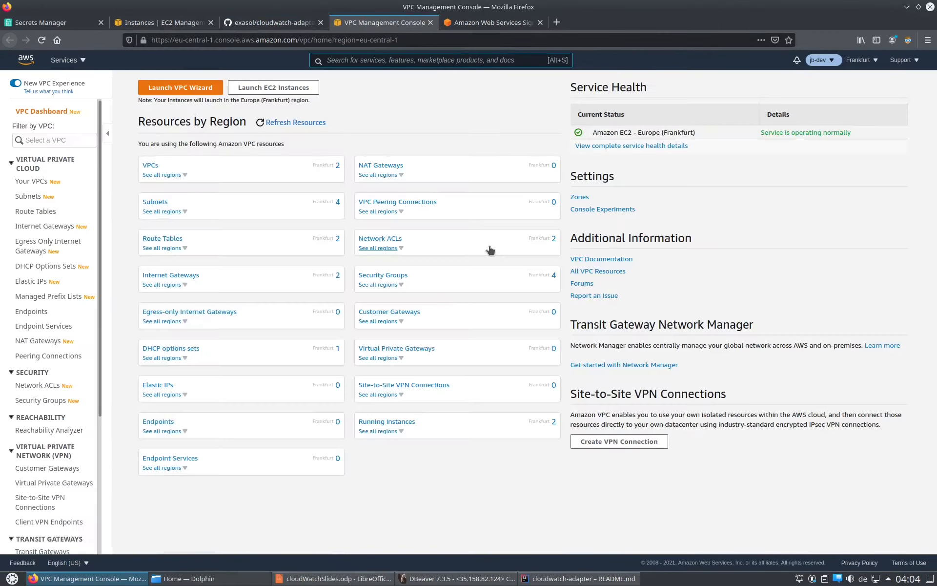
left_click(34, 181)
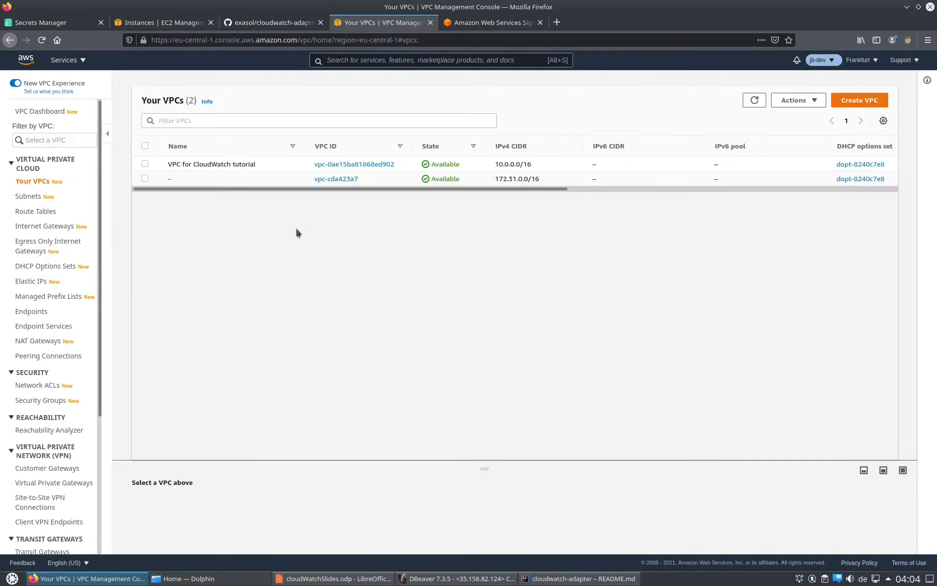
left_click_drag(173, 164, 241, 164)
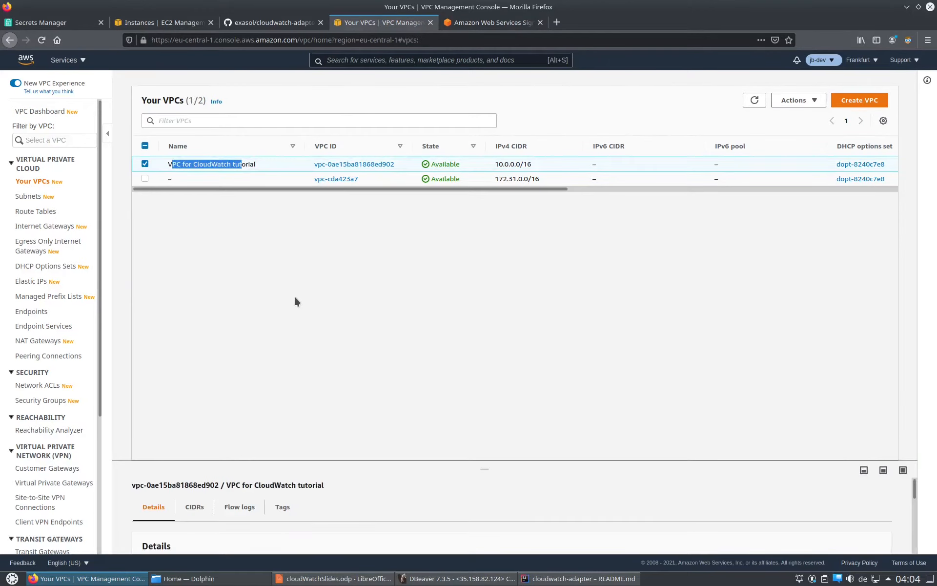
Start creating a VPC endpoint, filter the AWS services by monitoring, and select com.amazonaws.eu-central-1.monitoring.
left_click(41, 315)
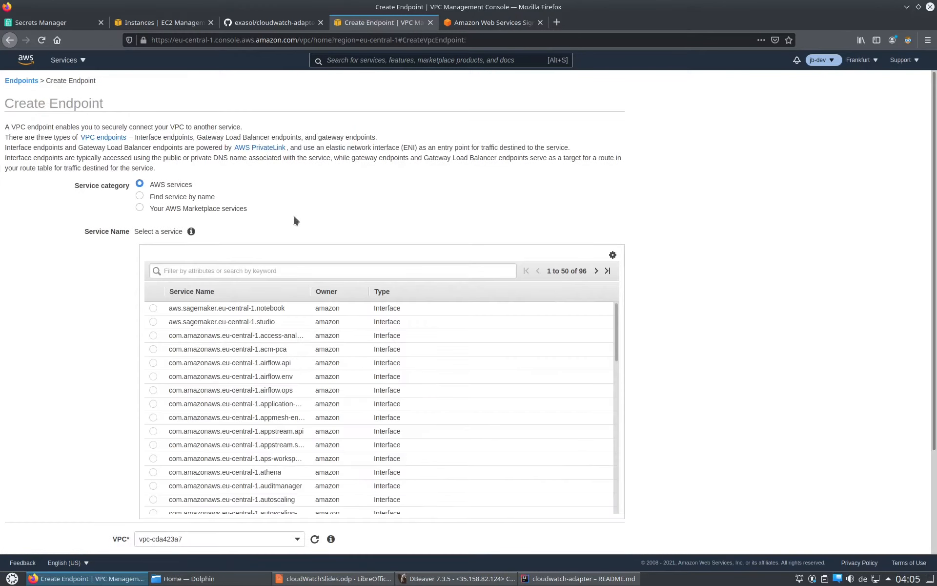
left_click(183, 270)
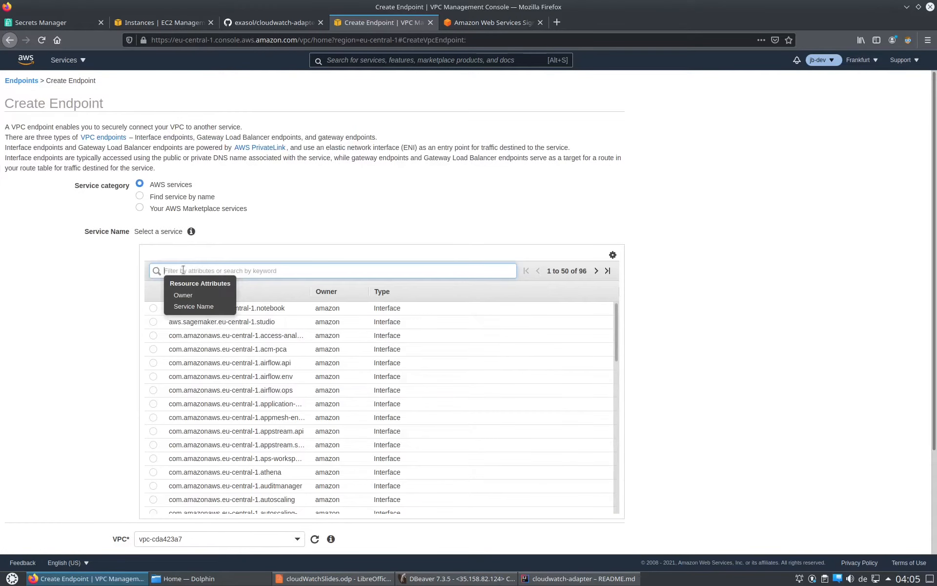
type("monitoring")
key("Return")
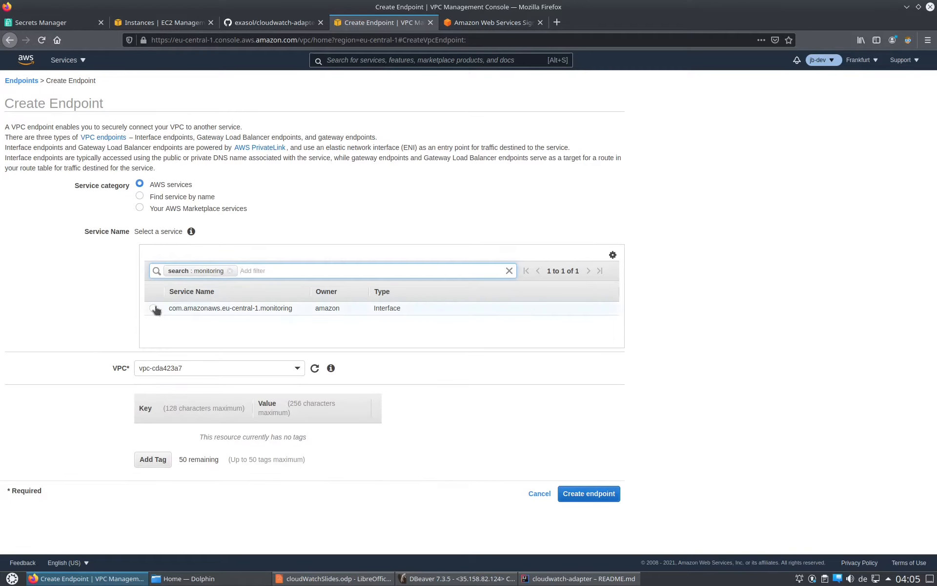
left_click(153, 308)
Set the endpoint's VPC to VPC for CloudWatch tutorial and check the subnet choice for eu-central-1a.
scroll(568, 297, "down", 3)
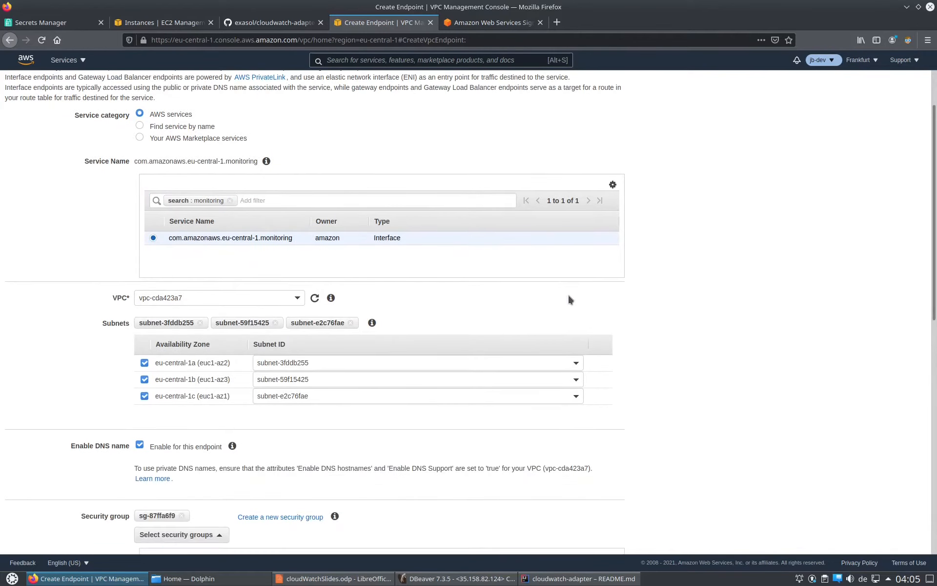
left_click(268, 296)
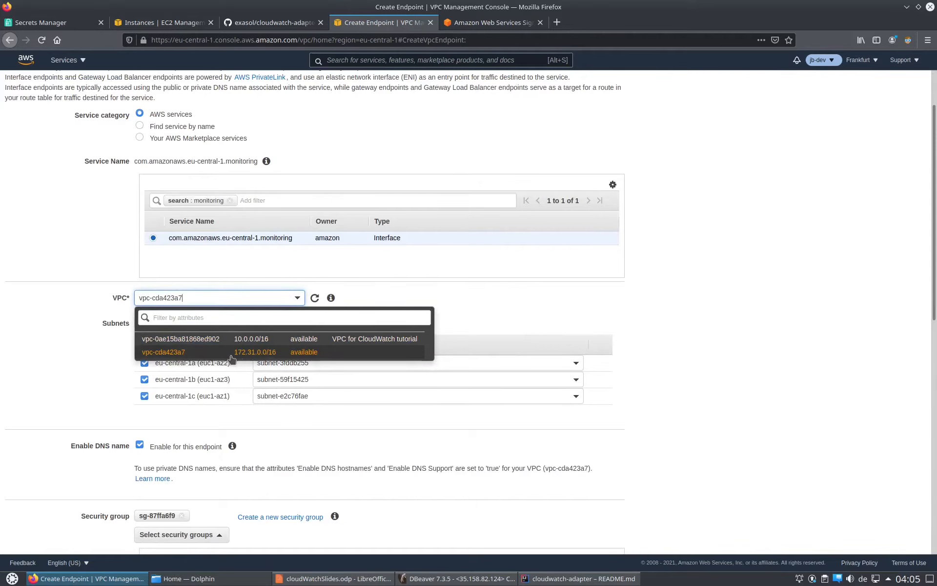
left_click(359, 343)
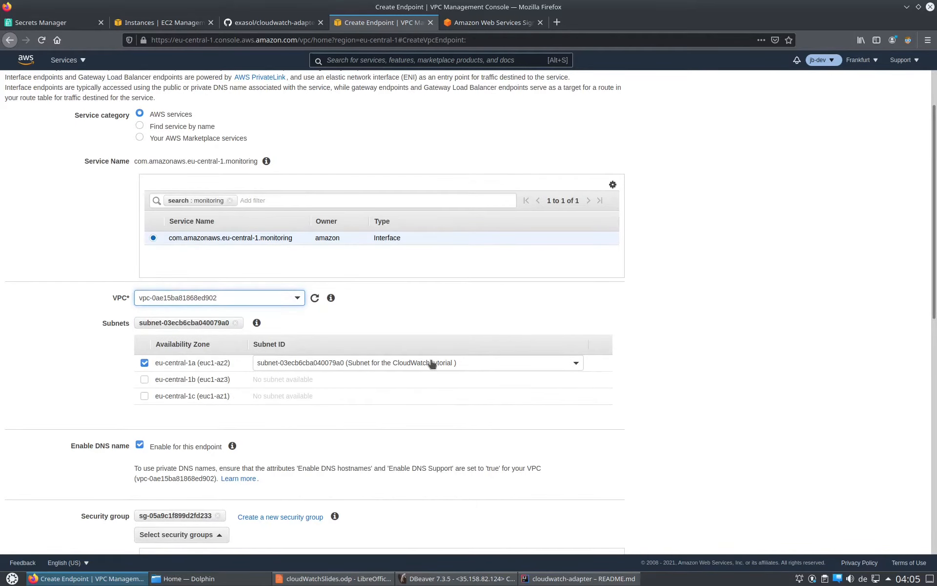
left_click(423, 368)
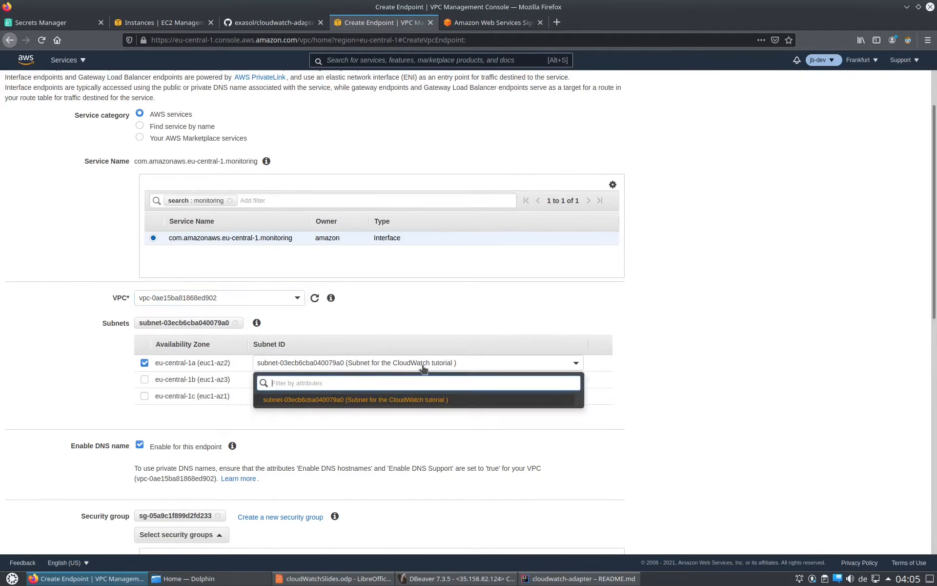
left_click(601, 372)
Review the endpoint's Enable DNS name option, its DNS support requirements, and the security group selection.
scroll(660, 365, "down", 2)
scroll(596, 369, "down", 1)
left_click_drag(76, 305, 127, 307)
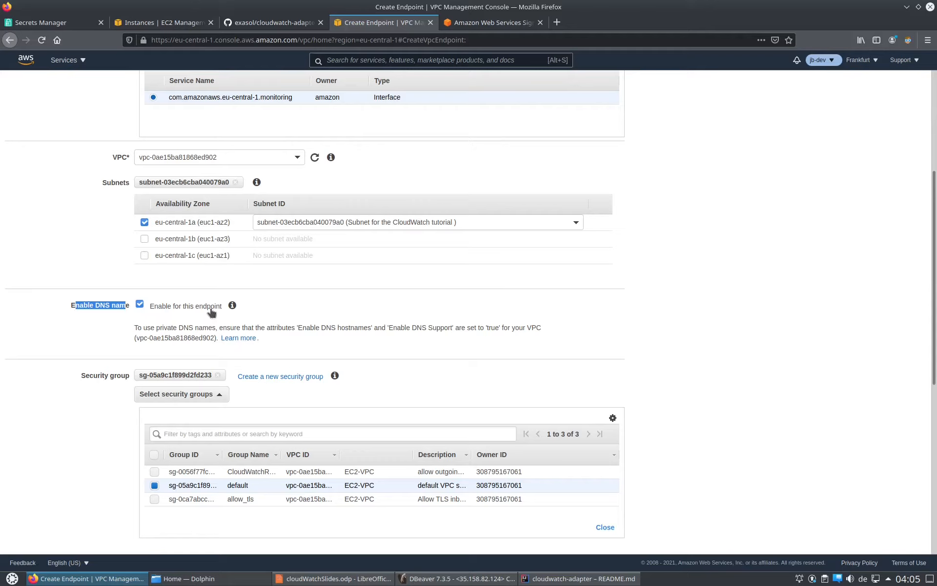
left_click_drag(306, 328, 450, 328)
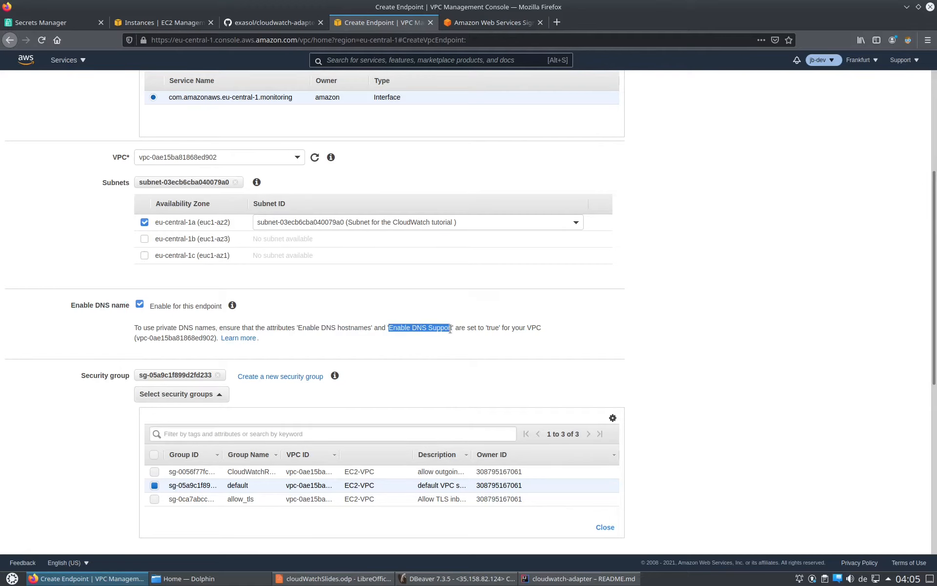
scroll(781, 303, "down", 3)
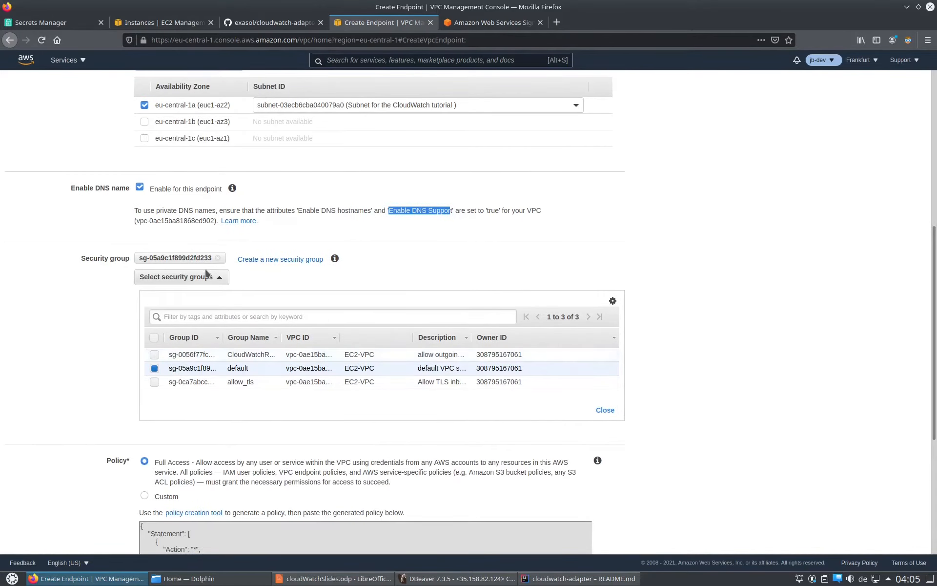
Assign the allow_tls security group to the monitoring endpoint instead of default and create the endpoint with the Full Access policy.
left_click(219, 277)
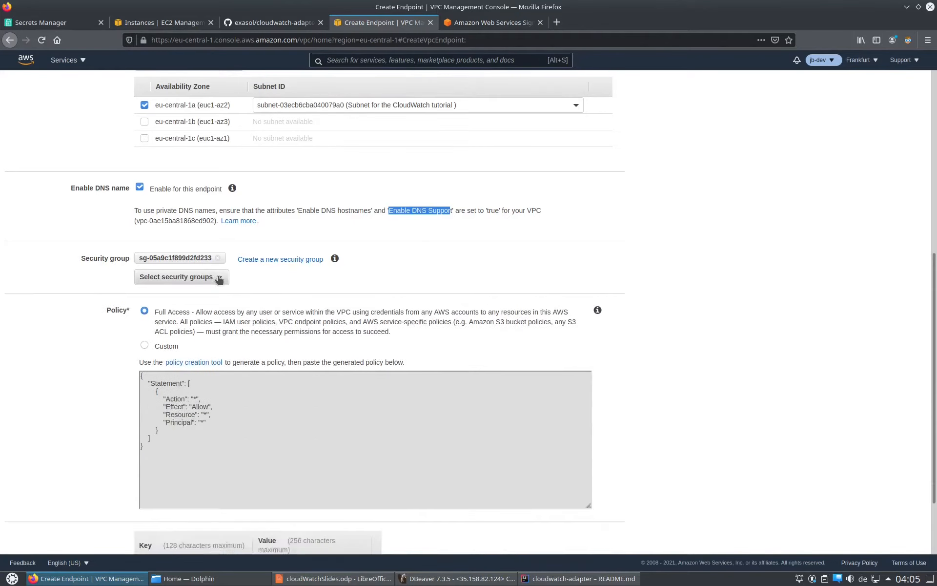
left_click(219, 277)
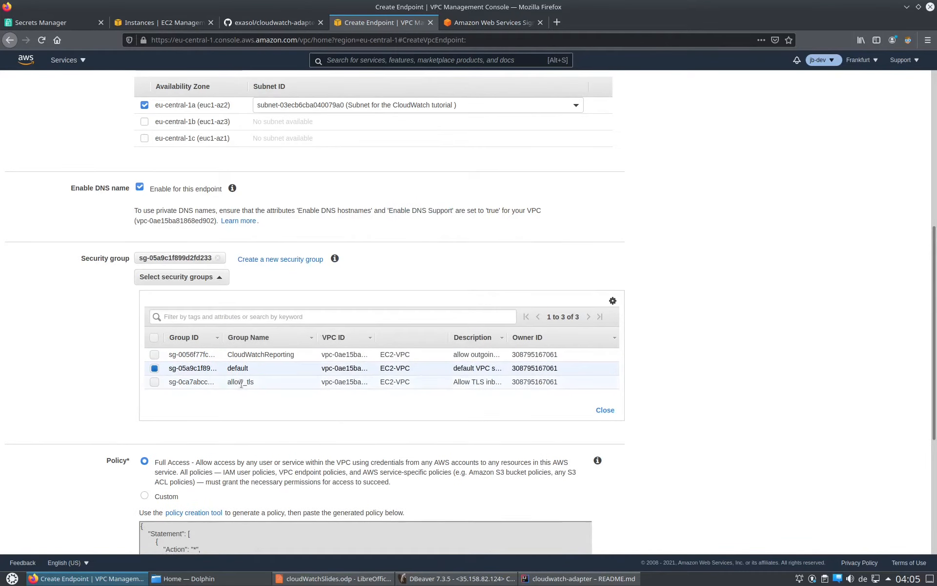
left_click(155, 382)
left_click(154, 368)
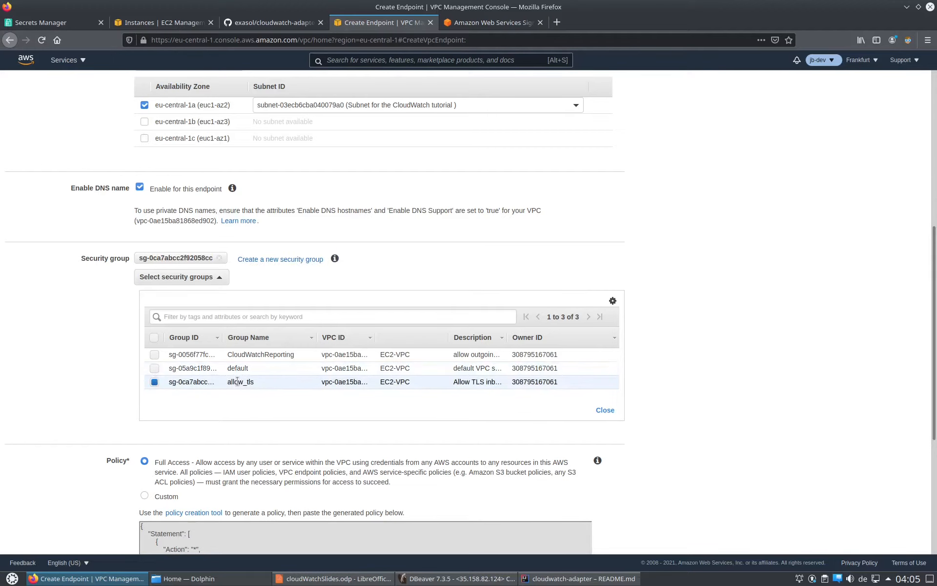
scroll(259, 393, "down", 4)
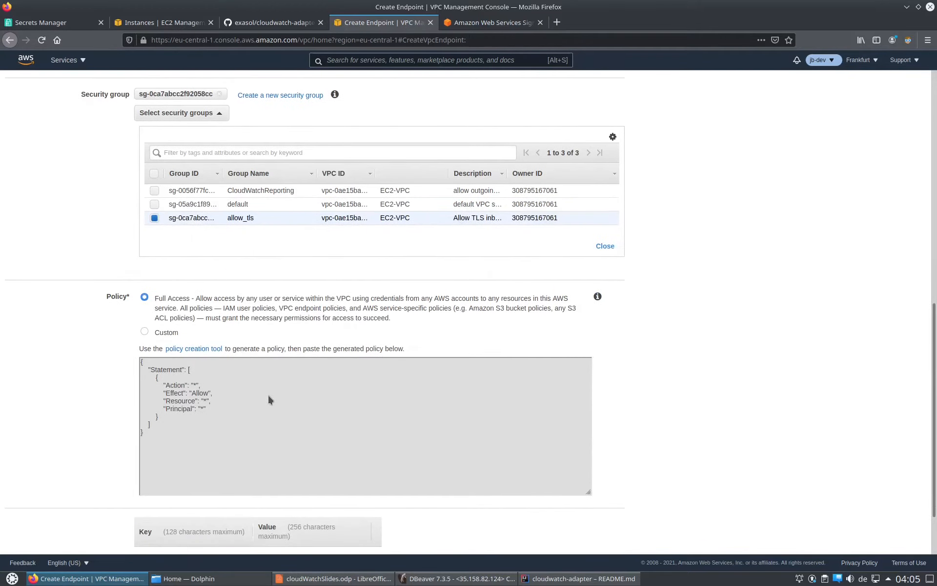
scroll(273, 291, "down", 2)
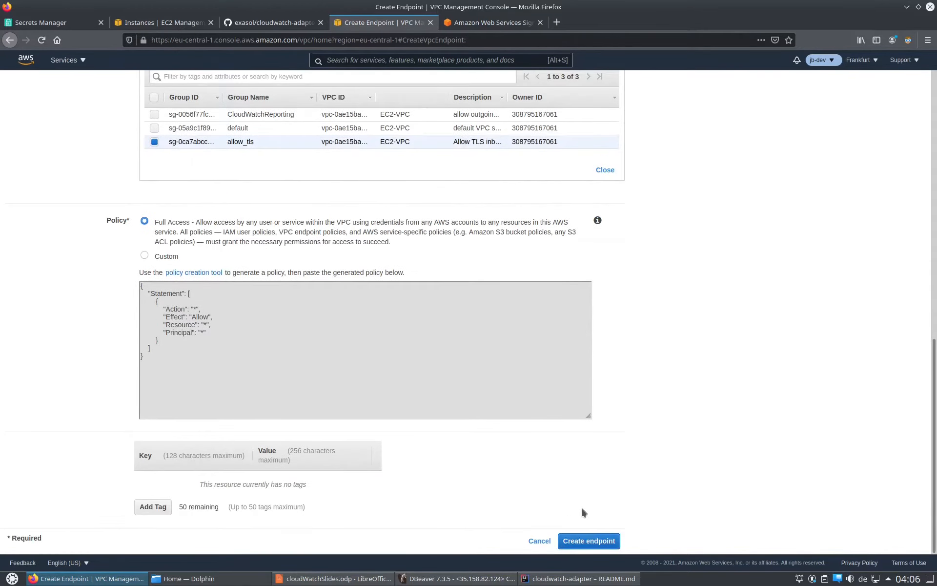
left_click(595, 544)
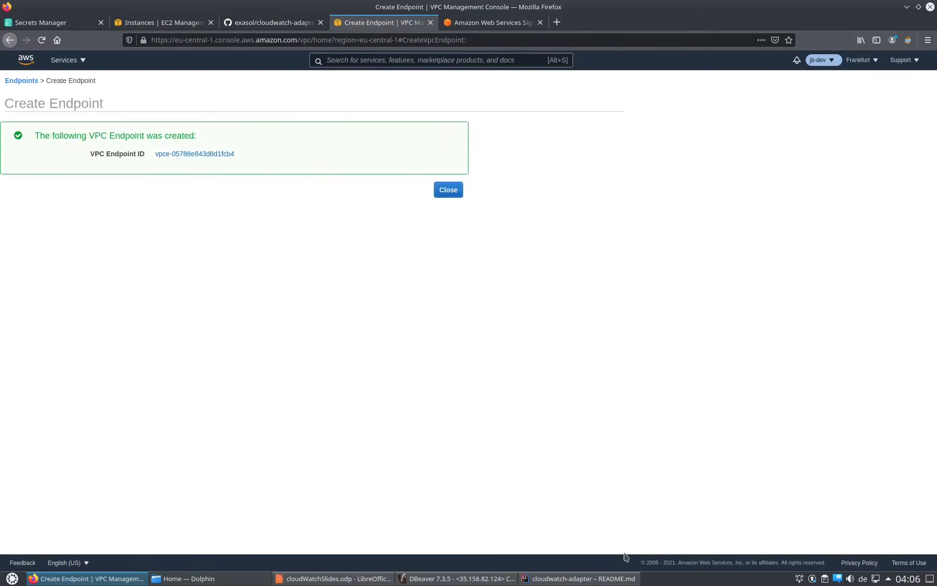
left_click(458, 196)
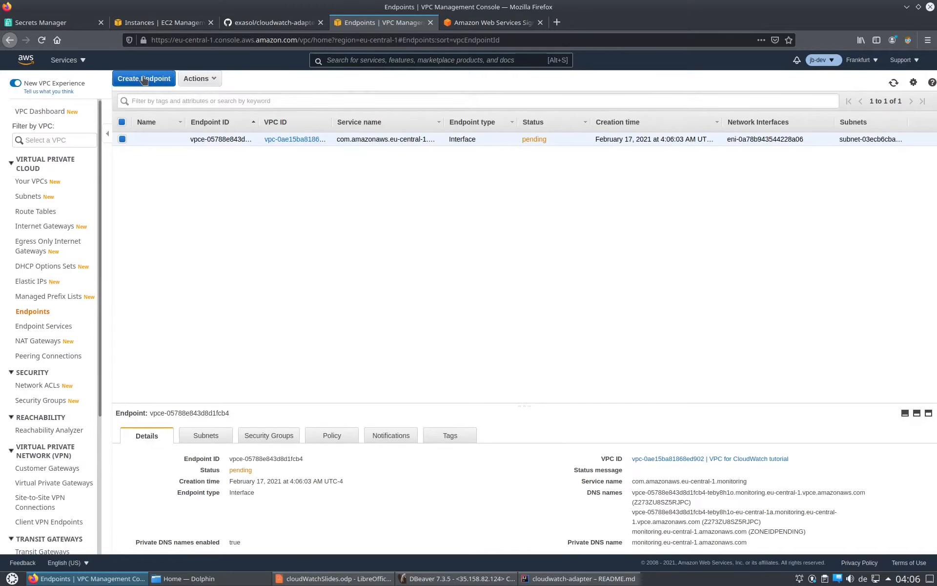
left_click_drag(445, 123, 529, 125)
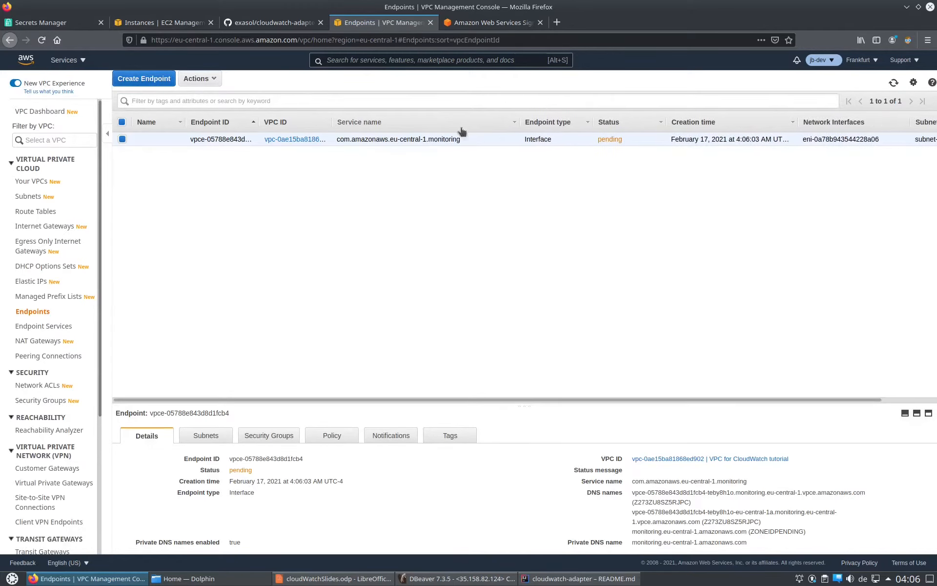
Start another endpoint for com.amazonaws.eu-central-1.secretsmanager, filtering the services by secrets, and set its VPC to VPC for CloudWatch tutorial.
left_click(139, 79)
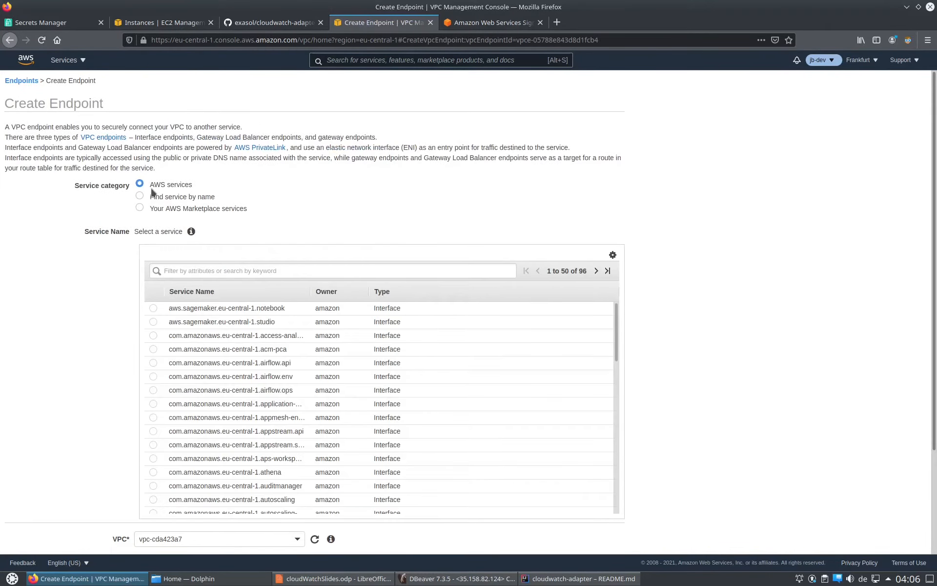
left_click(195, 270)
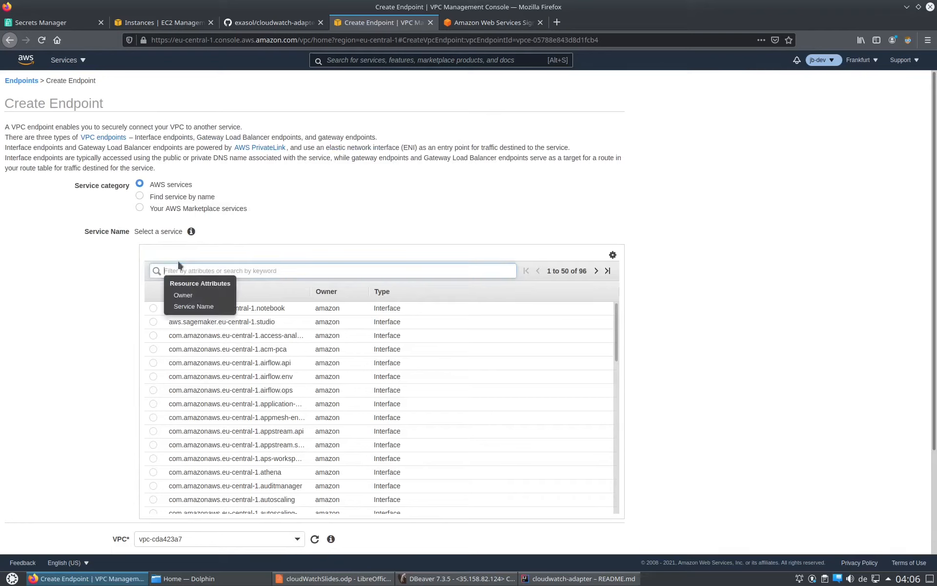
type("secrets")
key("Return")
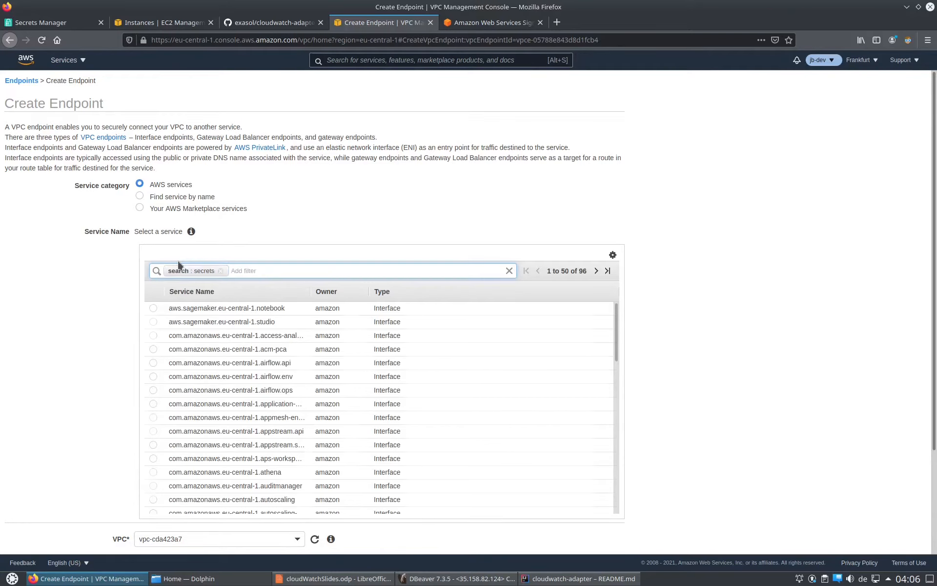
left_click(153, 308)
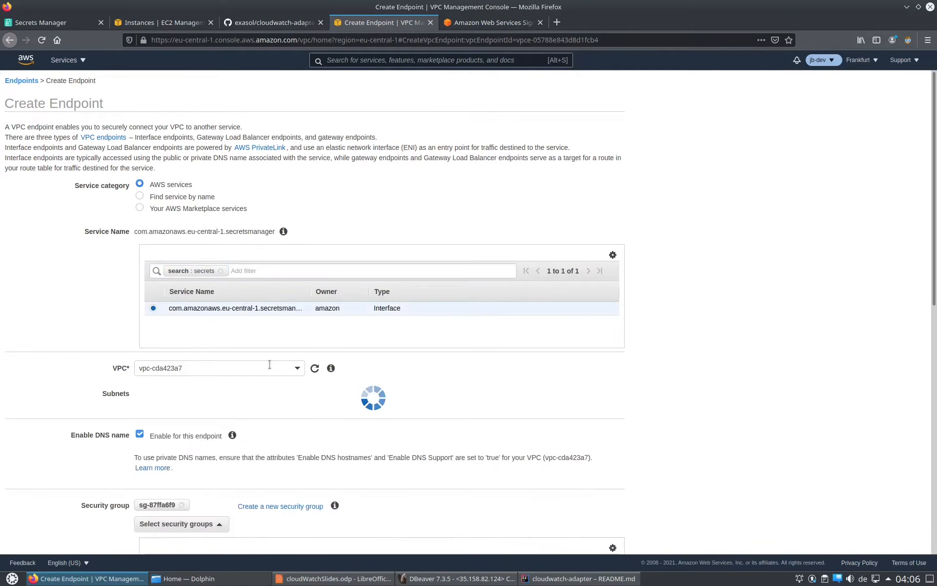
left_click(270, 367)
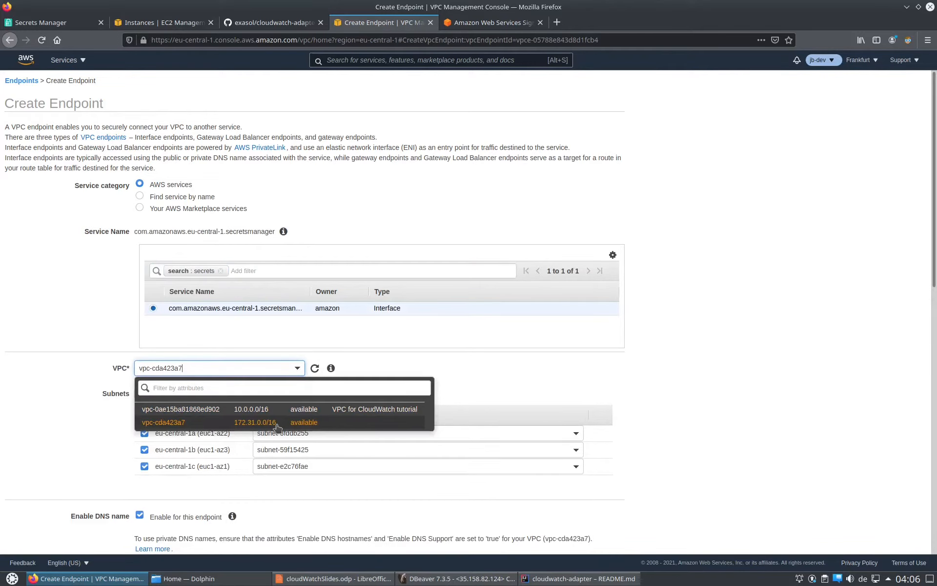
left_click(277, 409)
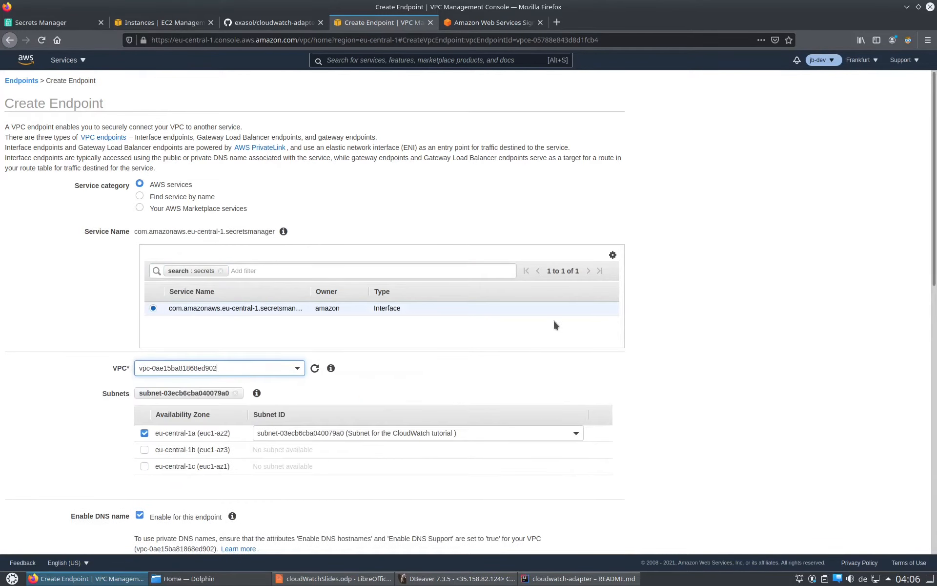
Assign allow_tls instead of the default security group, create the Secrets Manager endpoint, and refresh the endpoint list.
scroll(553, 321, "down", 3)
scroll(216, 408, "down", 4)
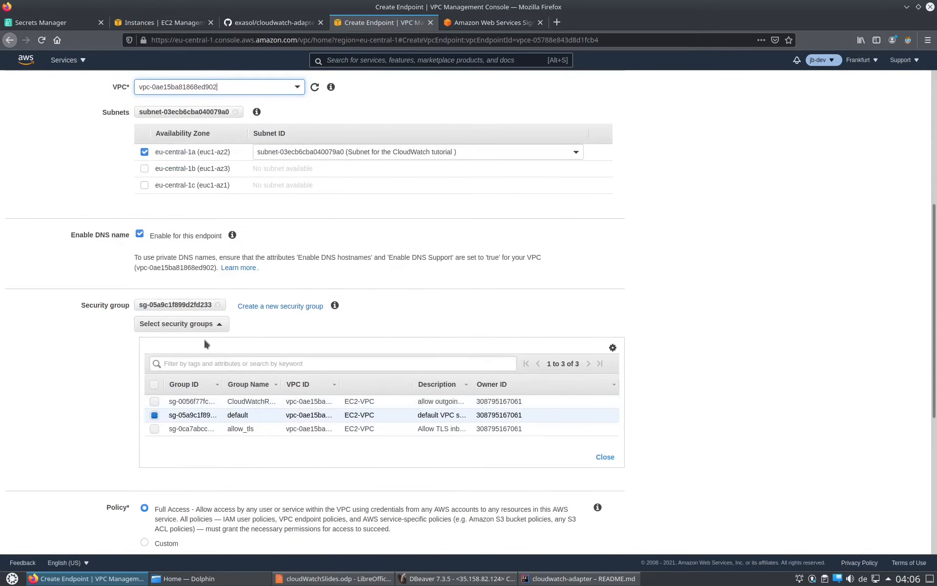
left_click(154, 428)
left_click(154, 415)
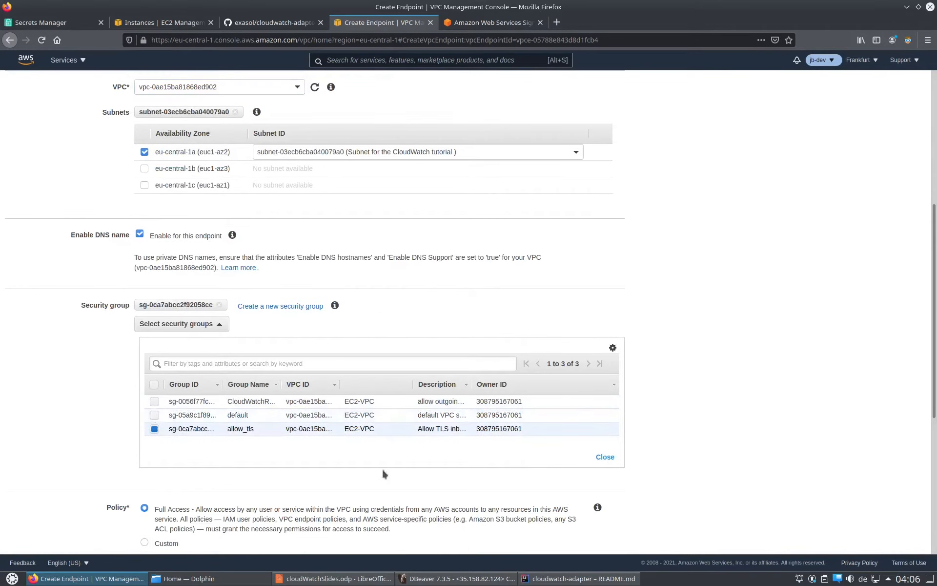
scroll(598, 518, "down", 3)
scroll(660, 418, "down", 3)
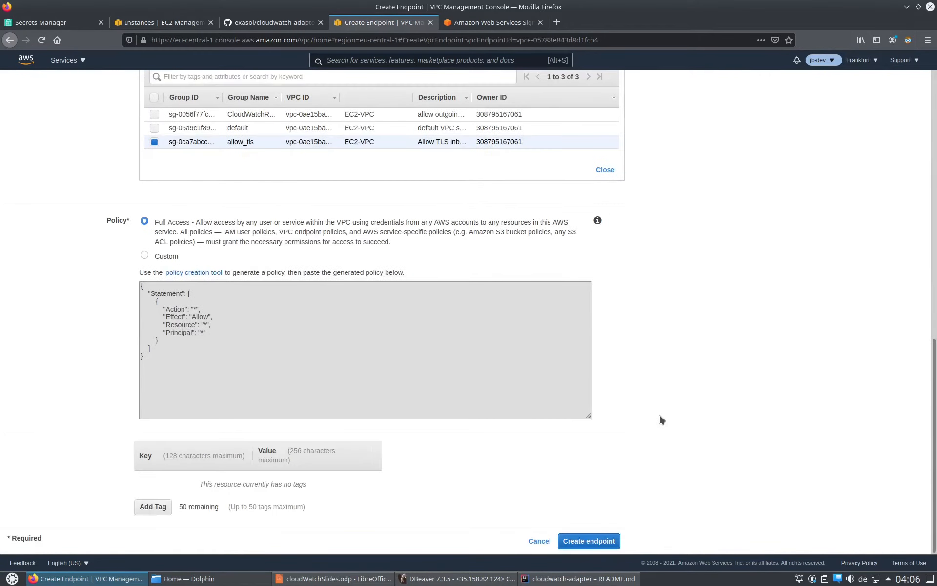
left_click(589, 542)
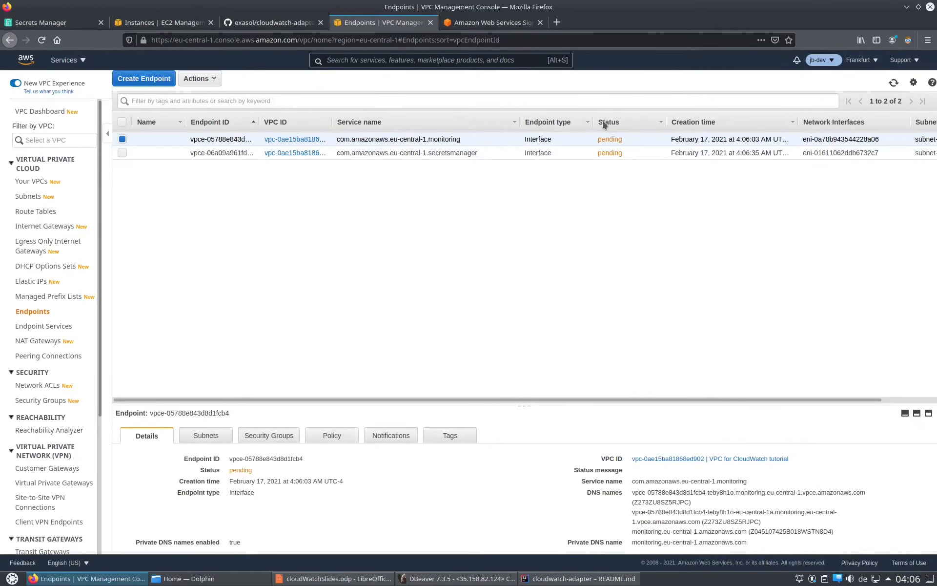
left_click(894, 83)
Open the AWS Lambda Console in a separate browser tab from the README's Setup CloudWatch Adapter section.
left_click(256, 23)
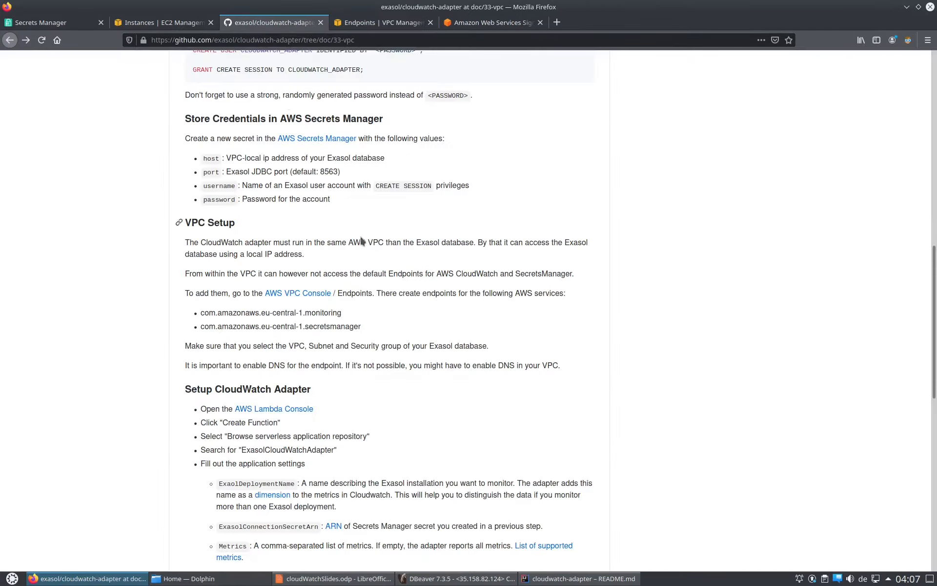
scroll(444, 222, "down", 5)
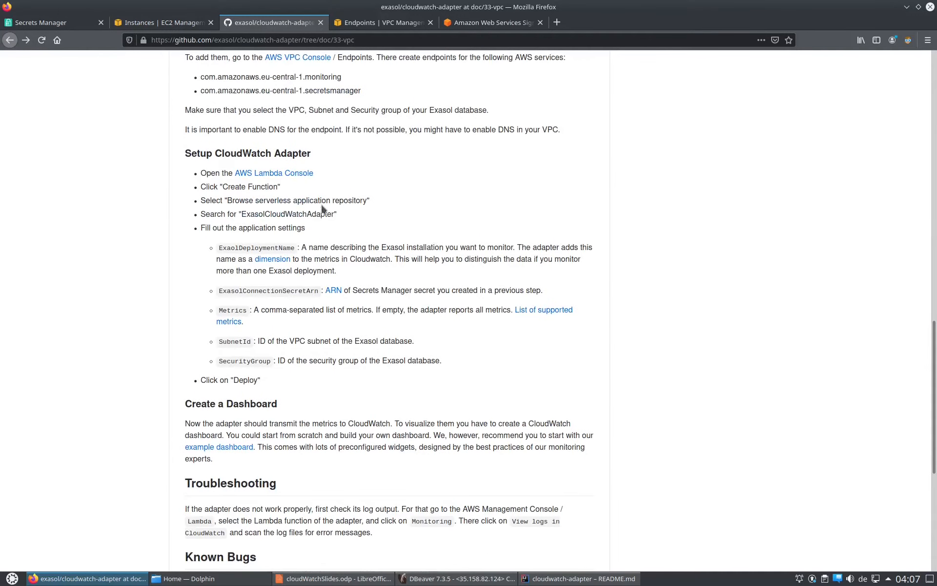
middle_click(293, 175)
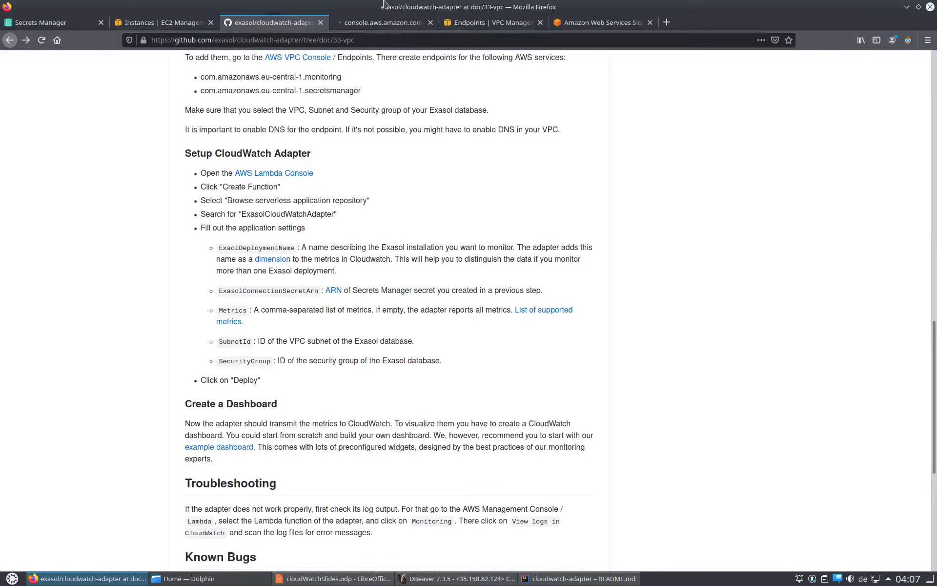
left_click(381, 23)
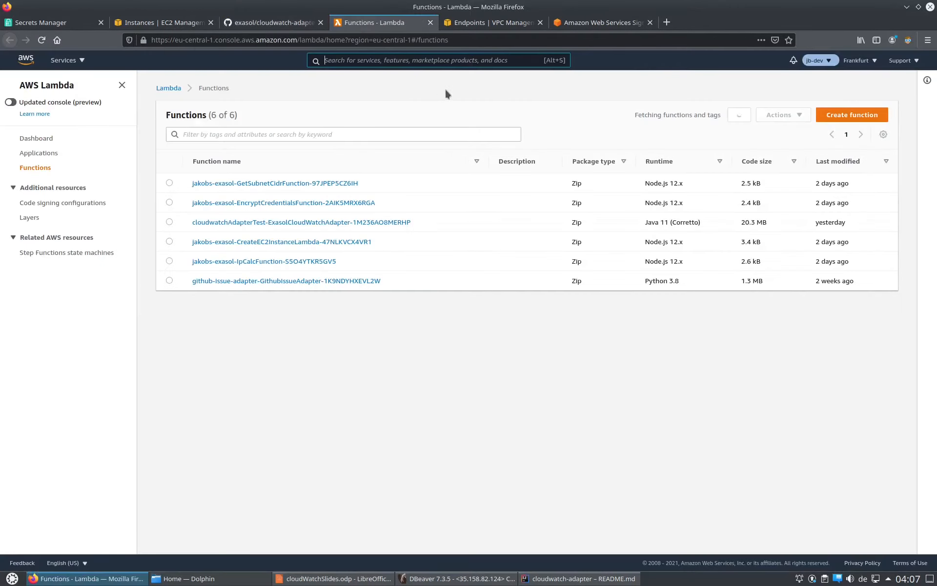
Start creating a Lambda function from the serverless app repository and choose the private application ExasolCloudWatchAdapter.
left_click(829, 116)
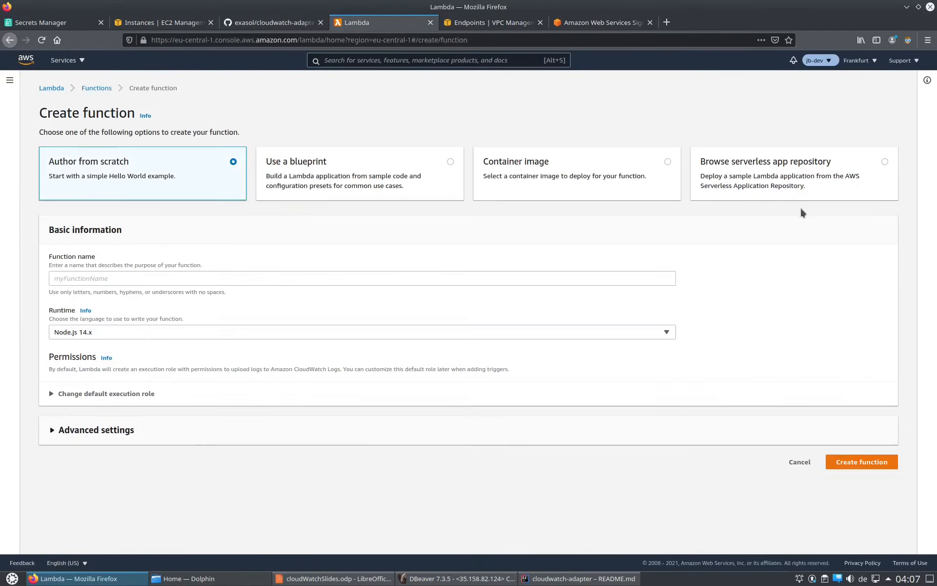
left_click(726, 169)
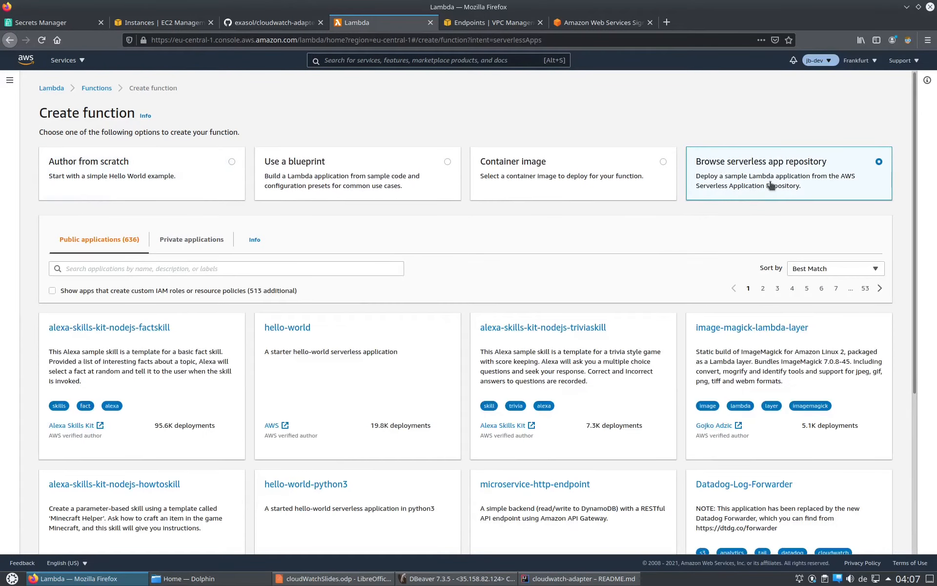
left_click(194, 244)
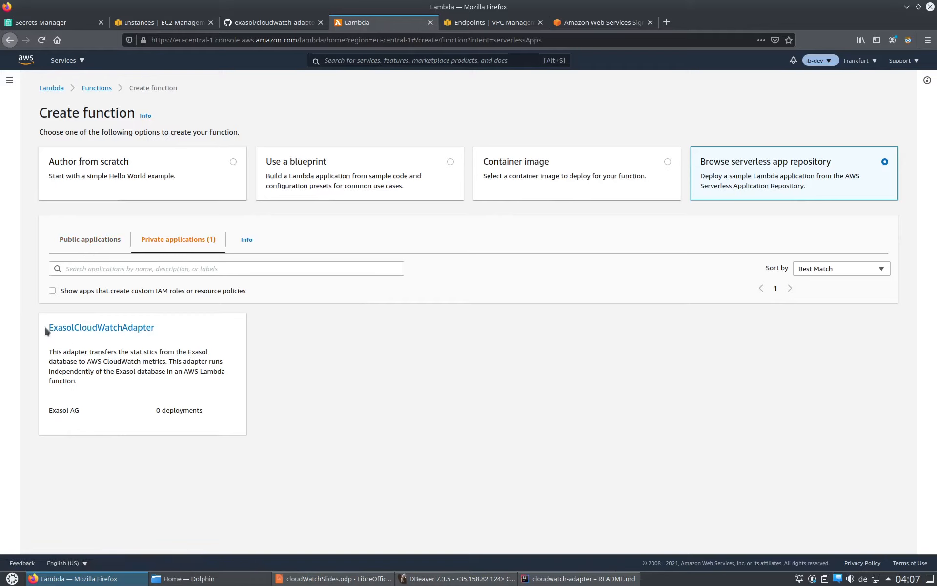
left_click(140, 329)
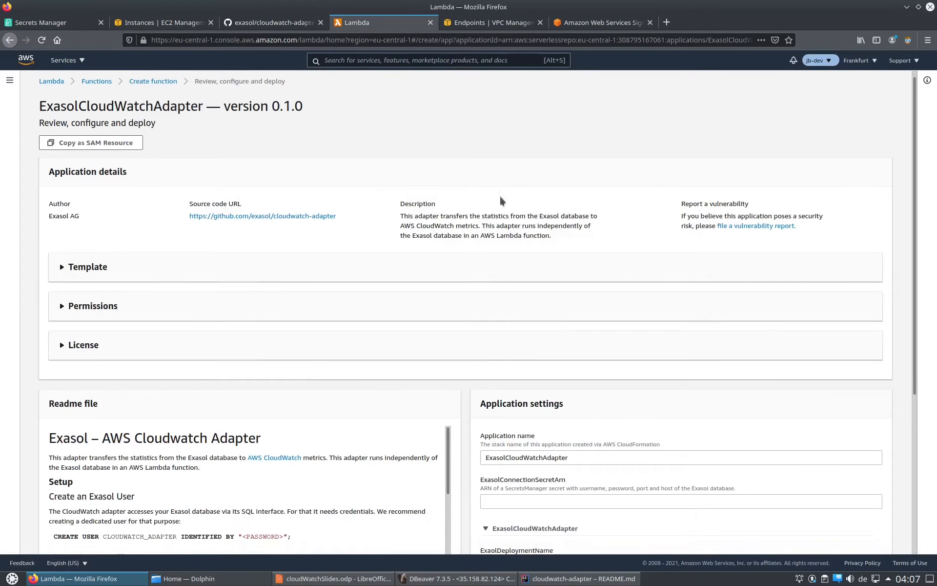
Copy the ARN of myExasolCloudwachSecret from Secrets Manager into the adapter's ExasolConnectionSecretArn setting.
scroll(500, 200, "down", 4)
scroll(520, 214, "up", 4)
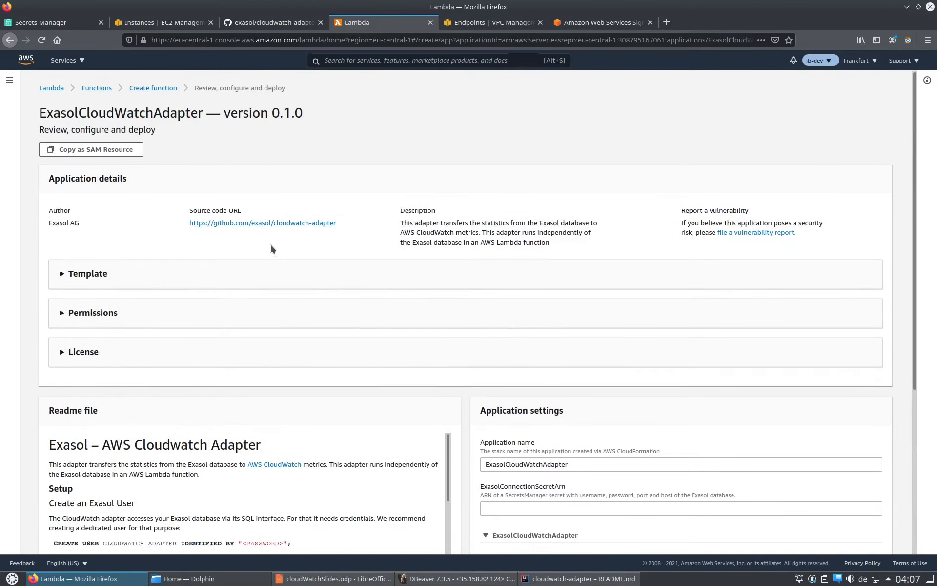
scroll(665, 268, "down", 5)
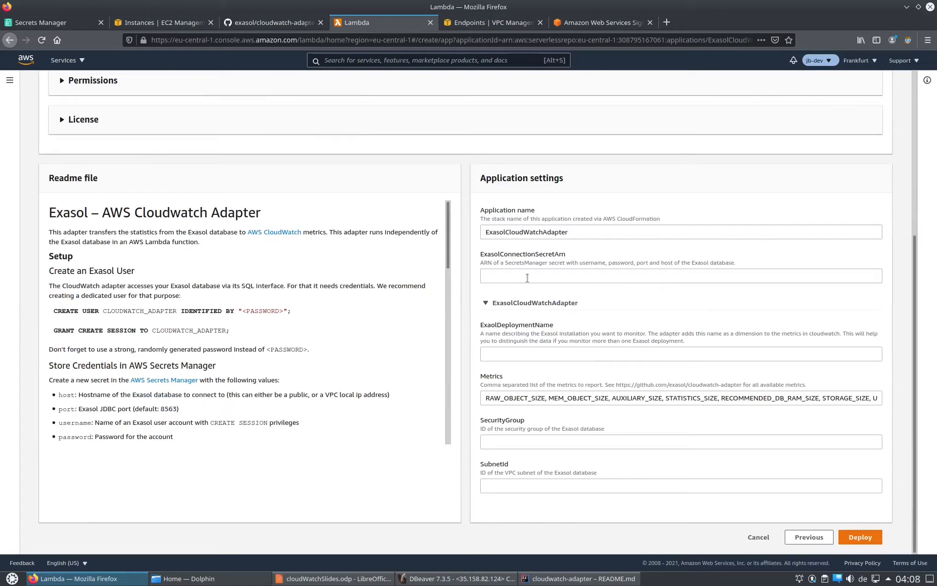
double_click(493, 254)
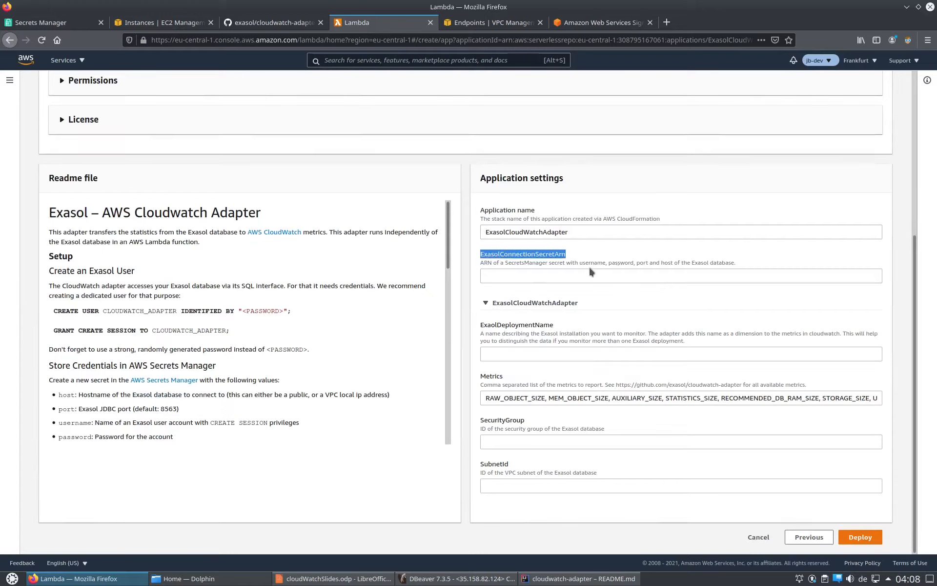
left_click(39, 23)
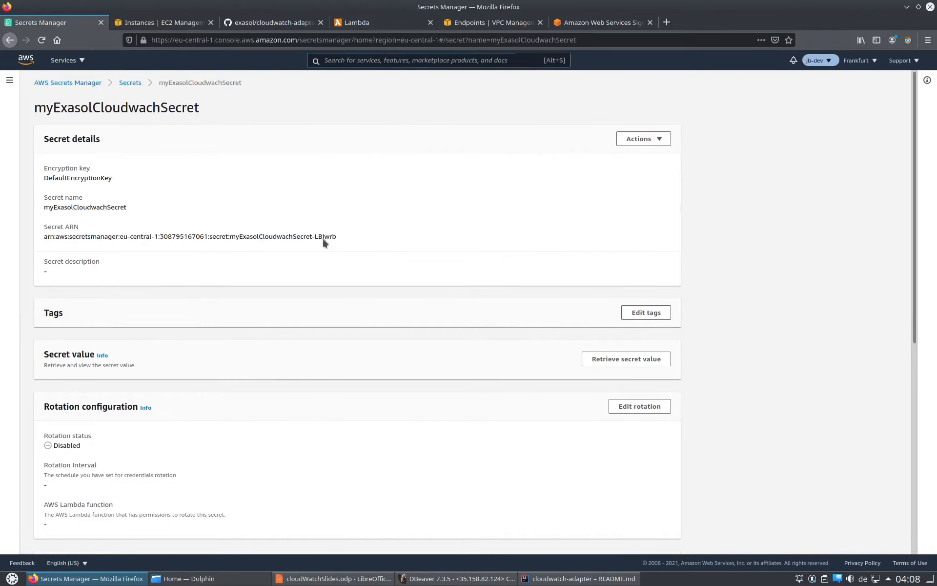
left_click_drag(338, 236, 42, 237)
key("ctrl+c")
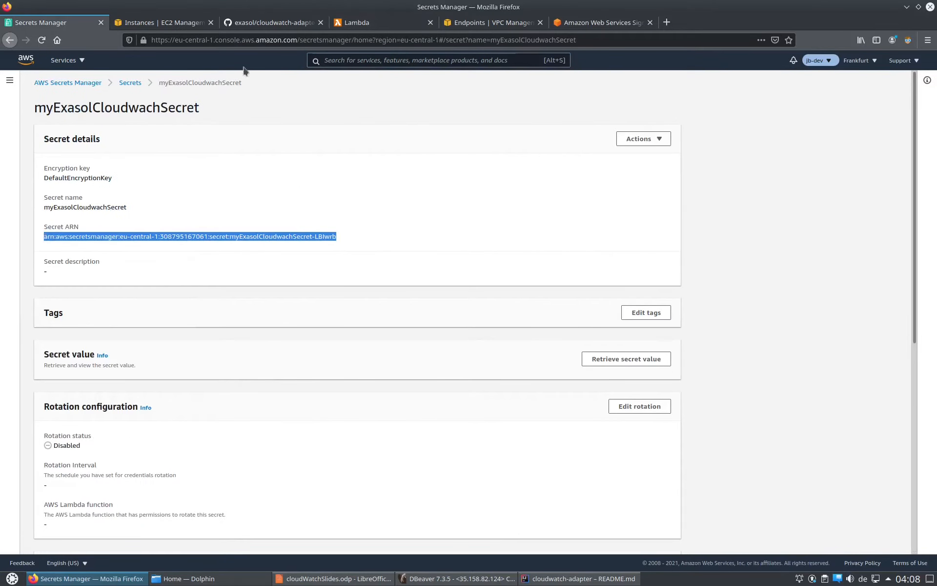
left_click(401, 24)
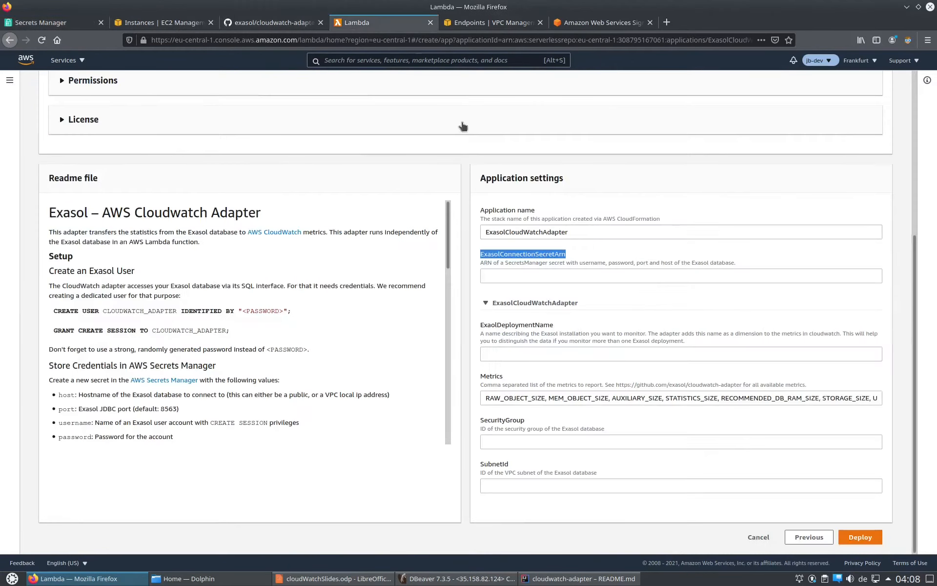
left_click(550, 275)
key("ctrl+v")
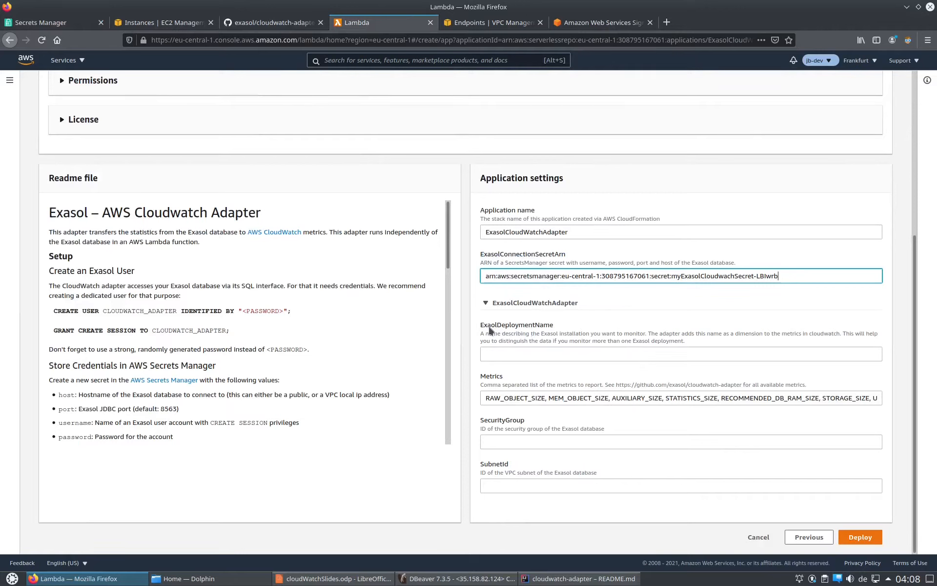
Set the adapter's Exasol deployment name to JAKOBS_EXASOL_DB.
left_click_drag(487, 326, 555, 322)
left_click(553, 357)
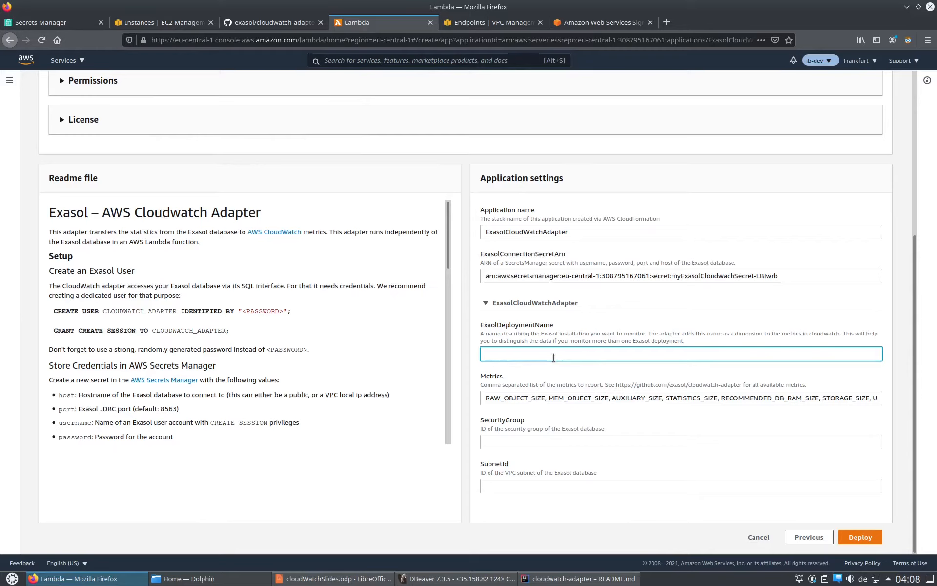
type("JAKOBS_EXASOL_DB")
Copy the subnet ID of the jakobs-exasol-data_node instance from its details in the EC2 console.
left_click(569, 442)
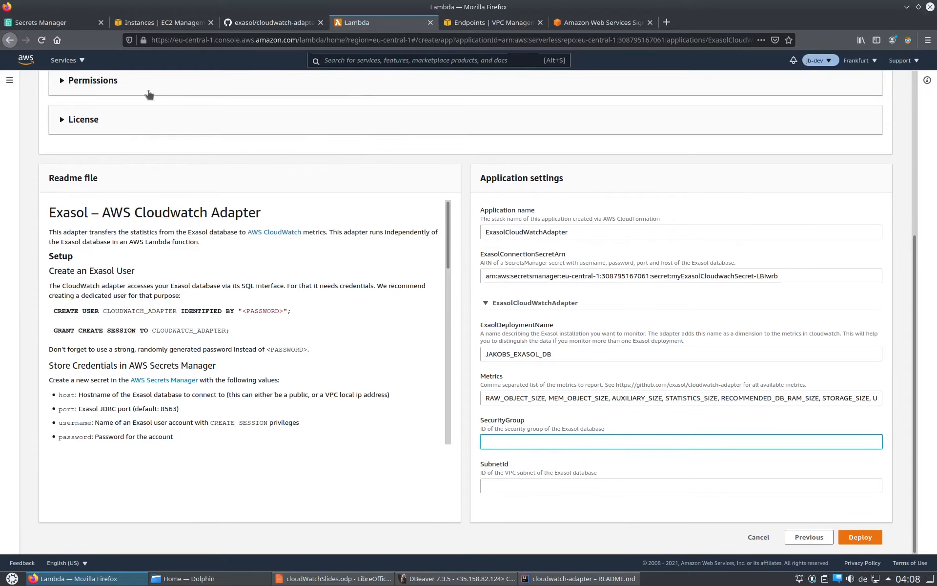
left_click(149, 22)
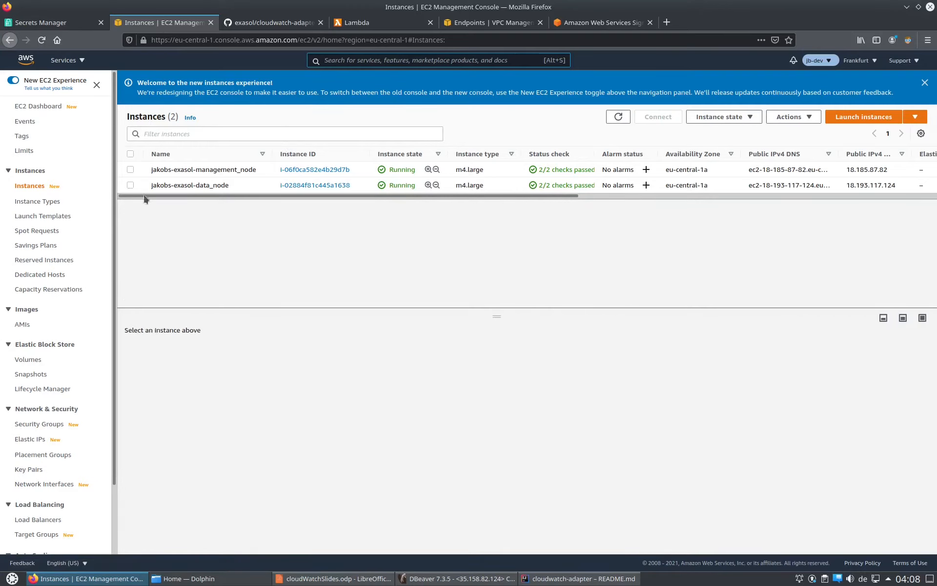
left_click(130, 186)
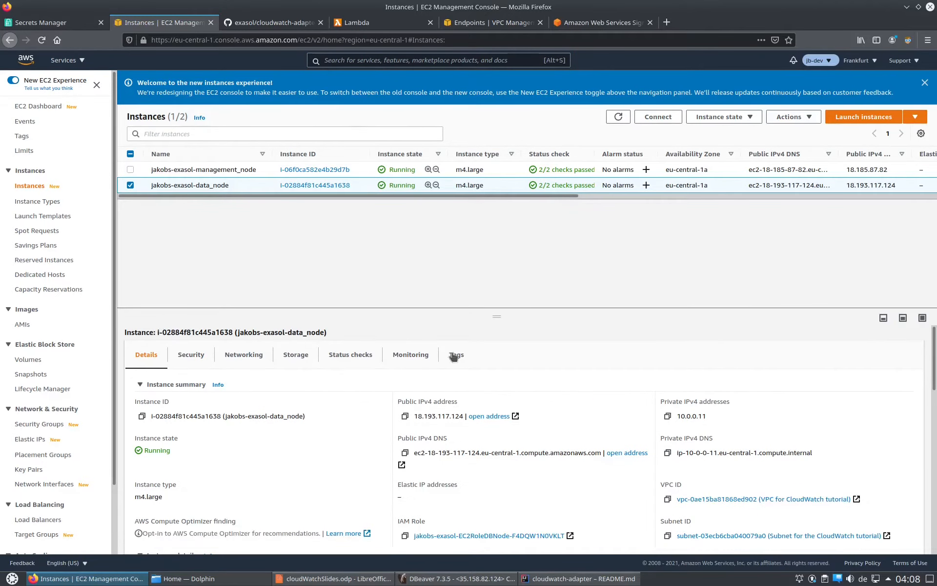
scroll(693, 403, "down", 3)
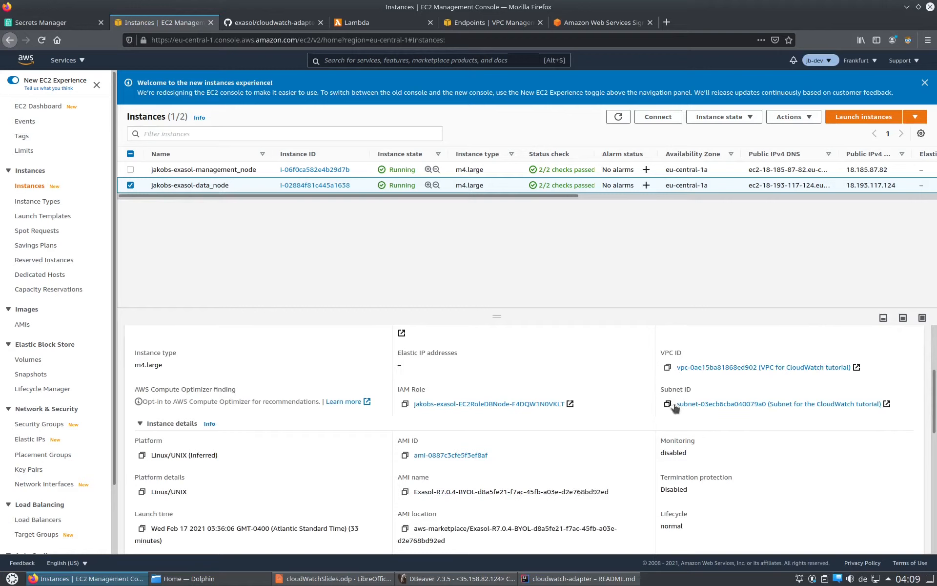
left_click_drag(677, 404, 766, 405)
key("ctrl+c")
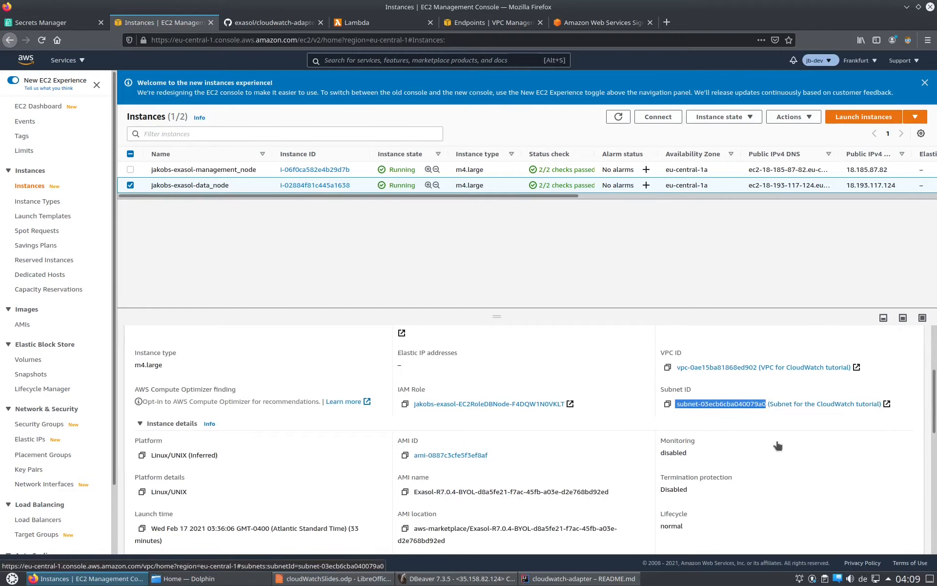
Enter the copied subnet ID as the SubnetId in the adapter's Lambda application settings, leaving SecurityGroup empty.
key("ctrl+Tab")
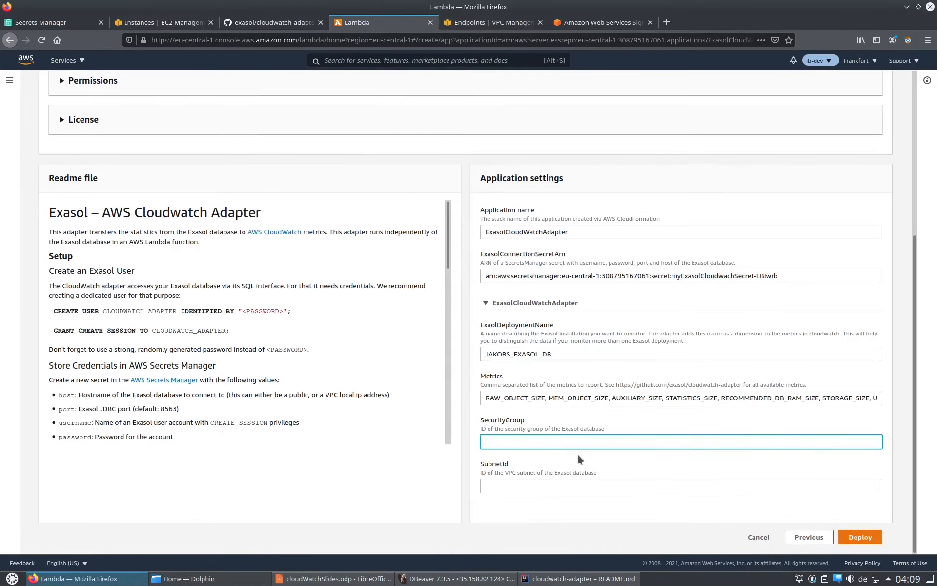
key("ctrl+v")
key("Home")
key("Delete")
key("ctrl+a")
key("ctrl+x")
left_click(571, 485)
key("ctrl+v")
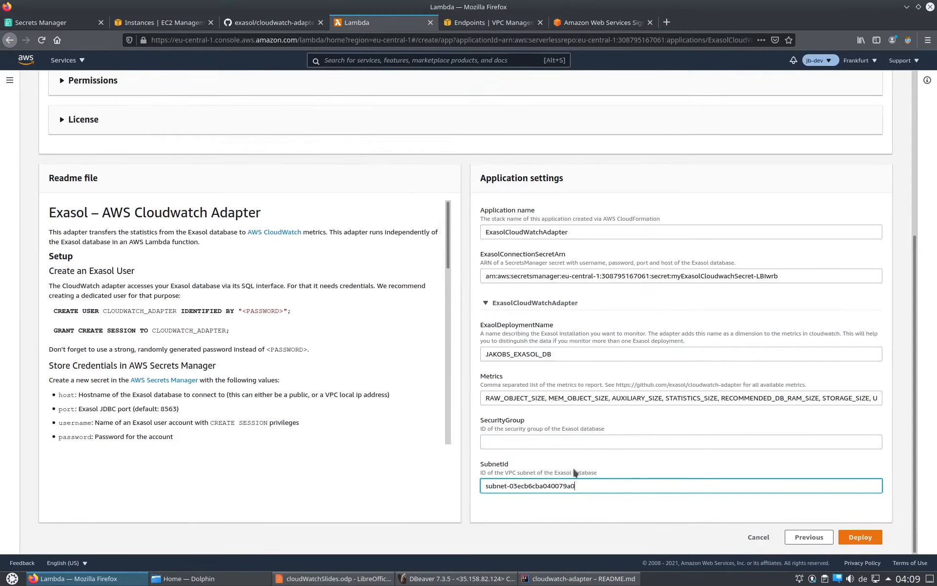
Copy the security group ID of jakobs-exasol-data_node from EC2 into the adapter's SecurityGroup setting.
left_click(149, 21)
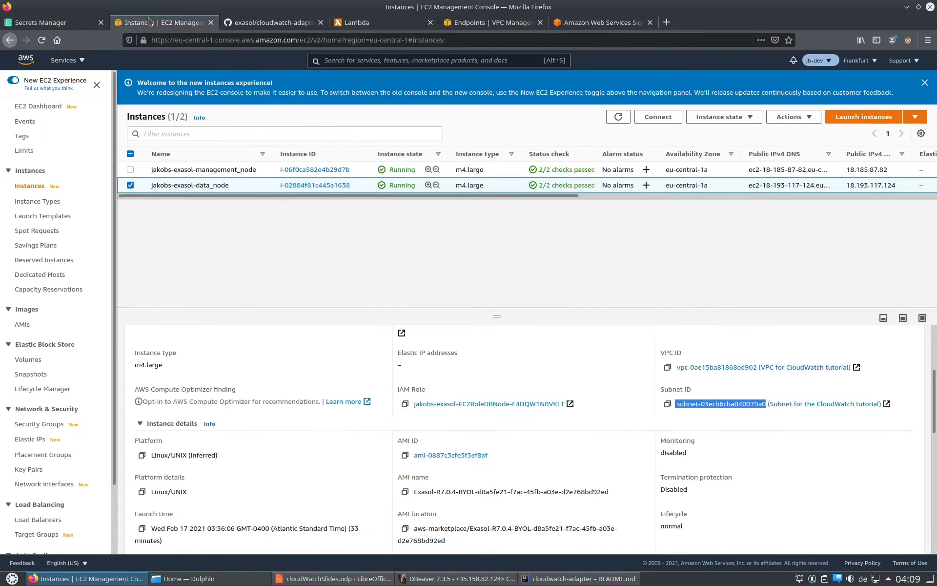
scroll(412, 340, "up", 5)
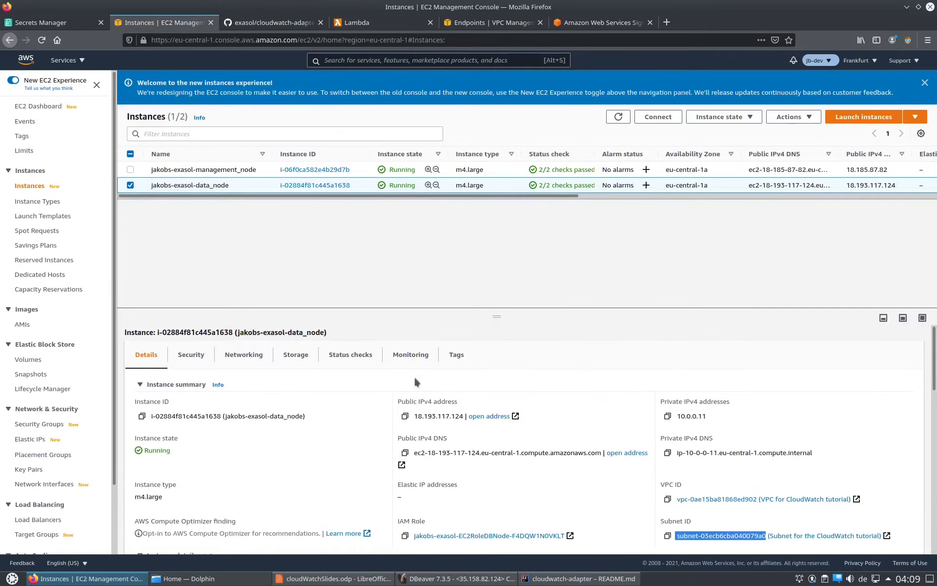
left_click(191, 354)
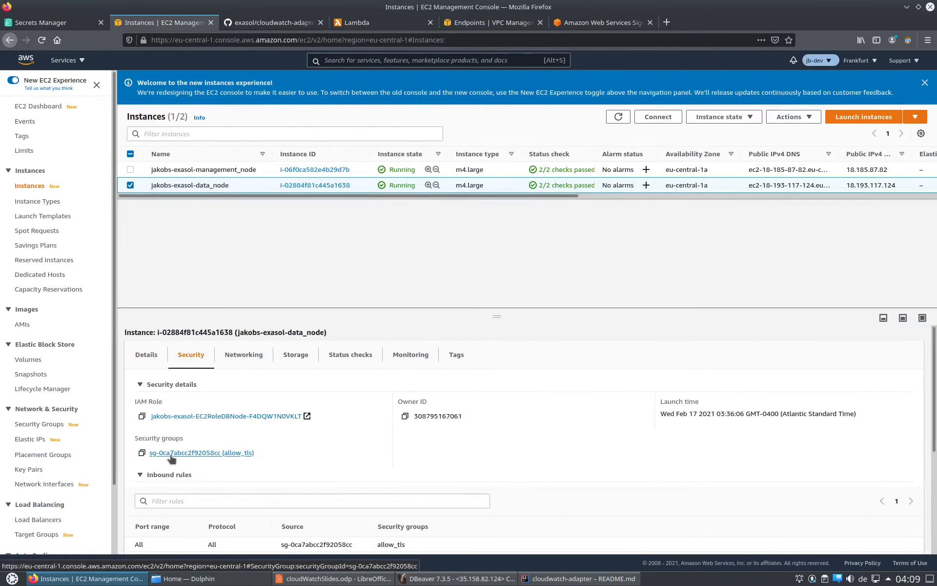
left_click(142, 453)
left_click(357, 22)
left_click(635, 442)
key("ctrl+v")
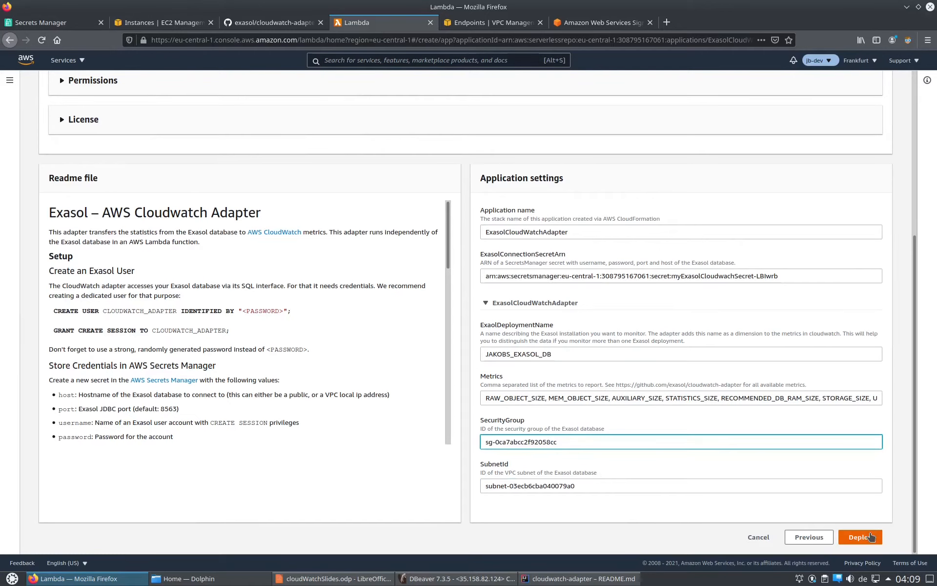
Refresh the VPC endpoints list to check their status, and deploy the ExasolCloudWatchAdapter application from Lambda.
left_click(491, 23)
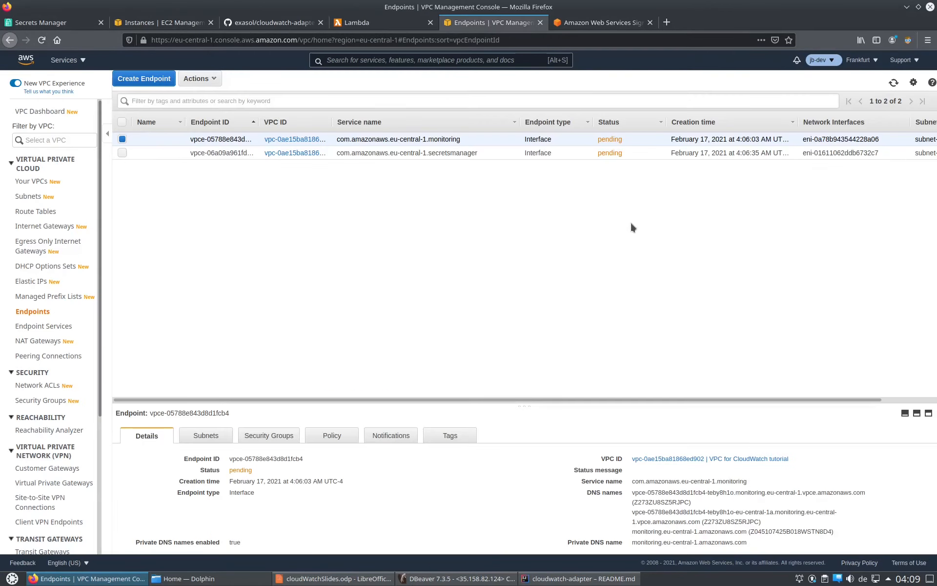
left_click(893, 83)
left_click(348, 23)
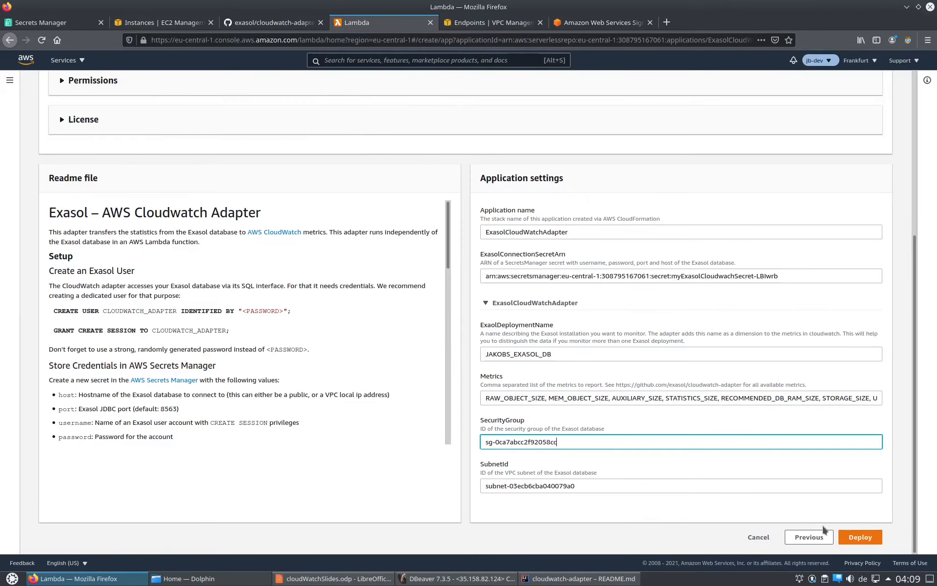
left_click(857, 537)
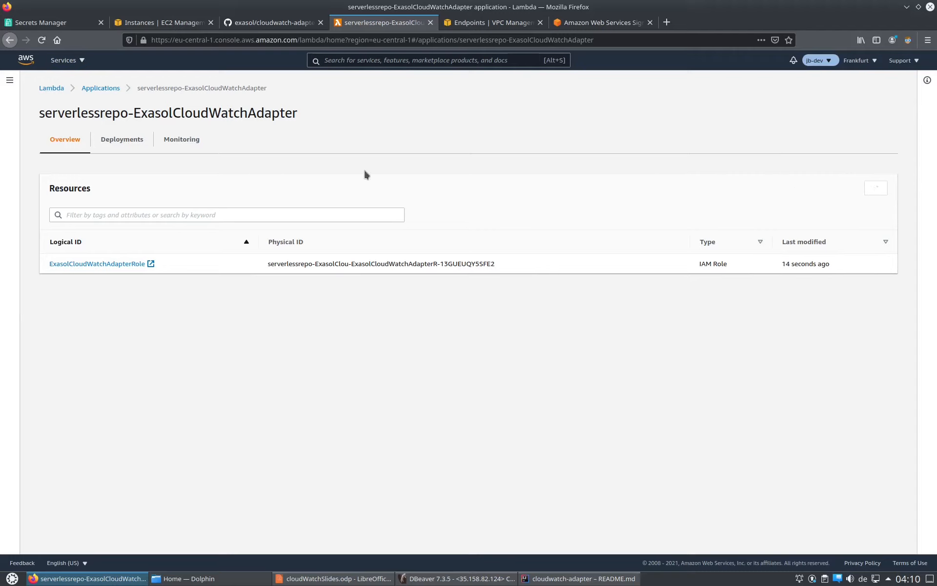
Check the status of the application's deployment in its deployment history, refreshing the list.
left_click(123, 140)
left_click_drag(740, 287, 673, 288)
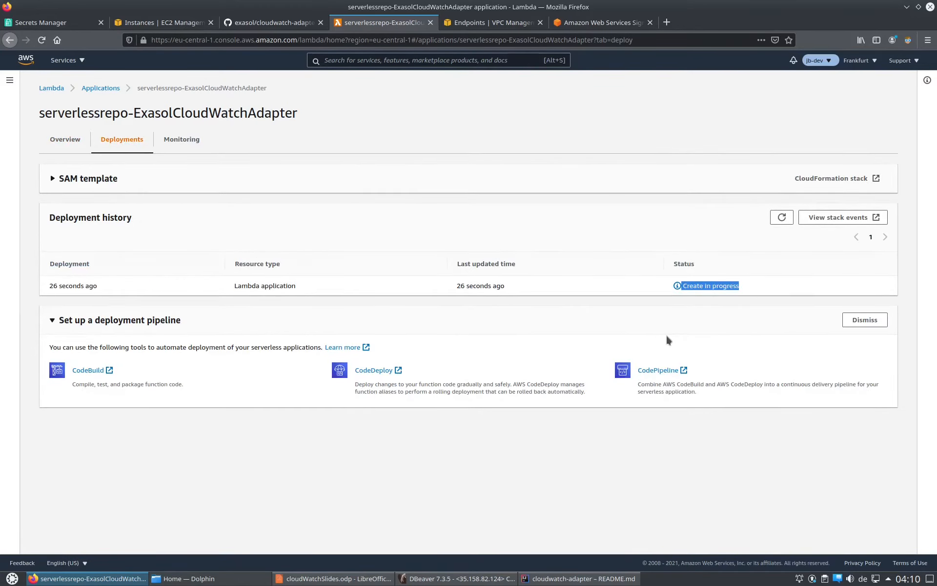
left_click(782, 217)
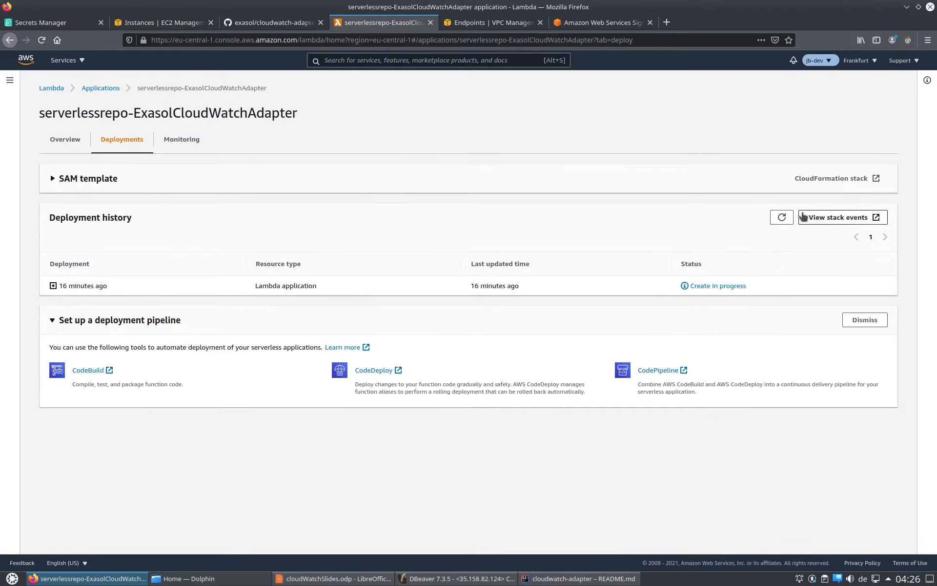
left_click(781, 217)
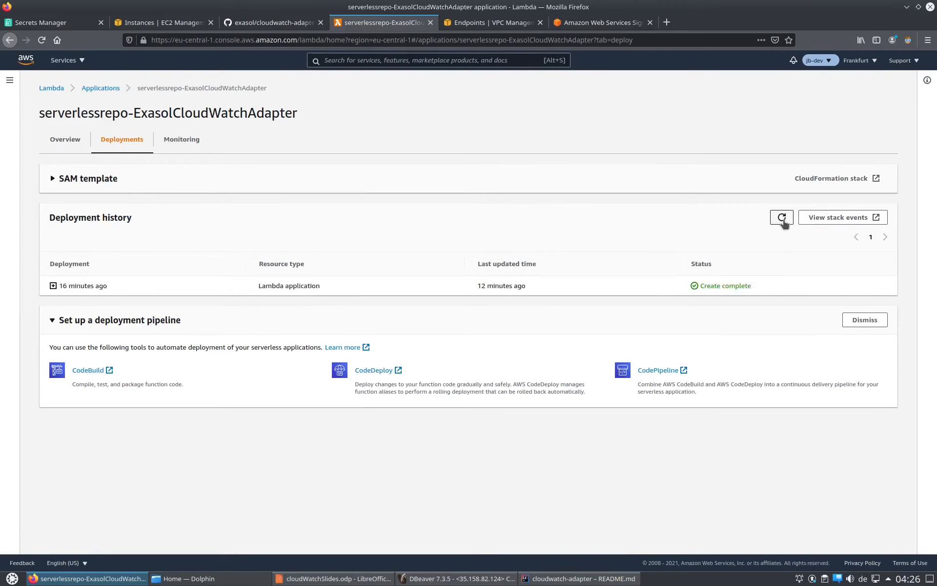
left_click_drag(711, 286, 766, 287)
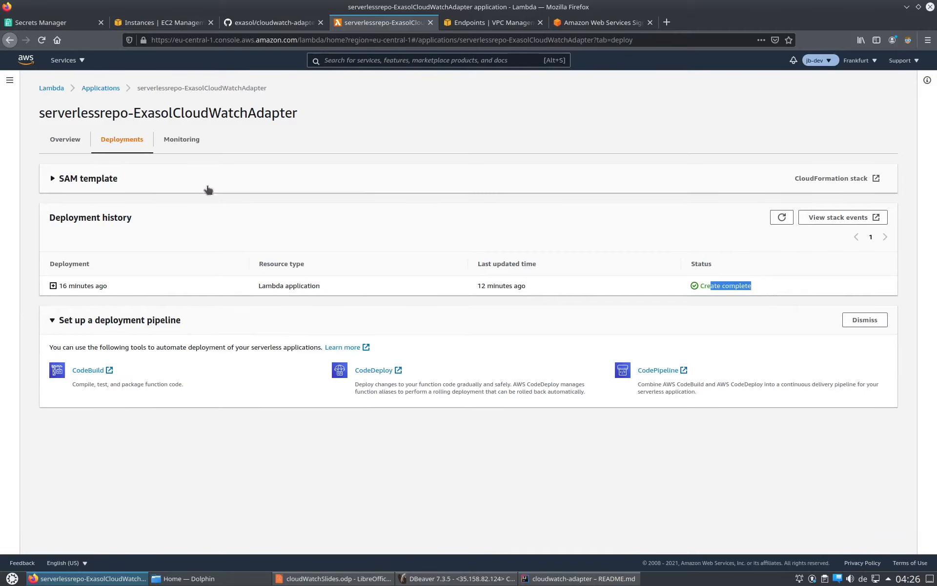
Examine the monitoring charts of the application and its ExasolCloudWatchAdapter function, including the function's log events in CloudWatch.
left_click(191, 145)
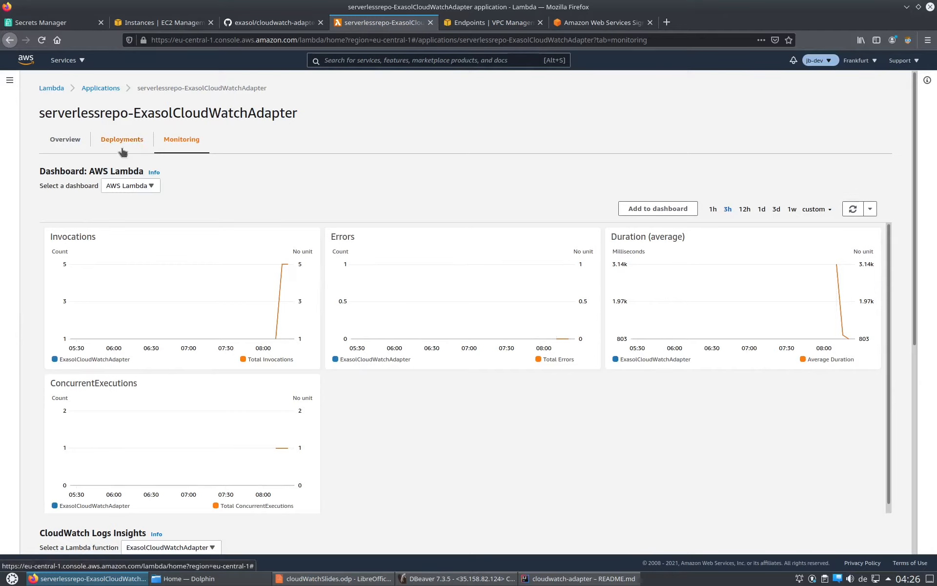
key("F5")
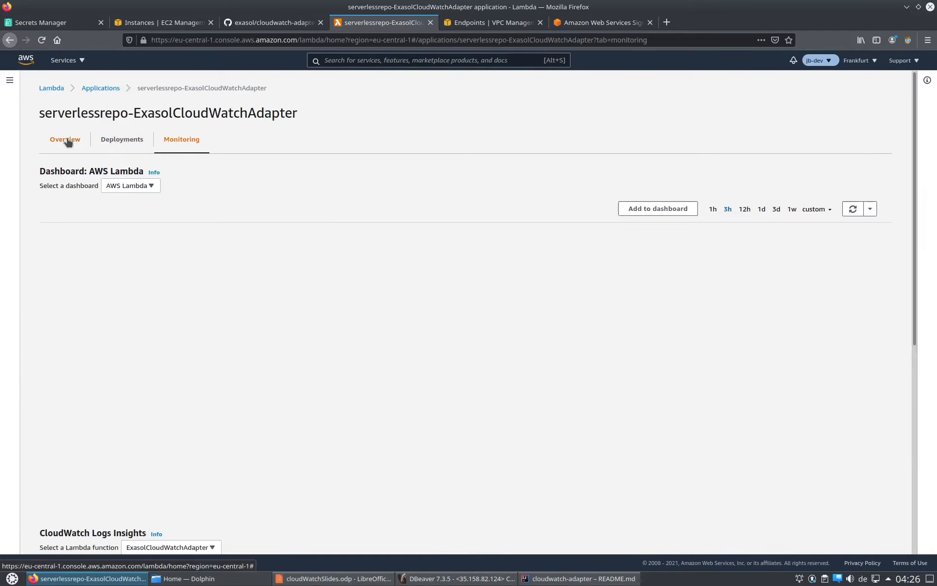
left_click(64, 140)
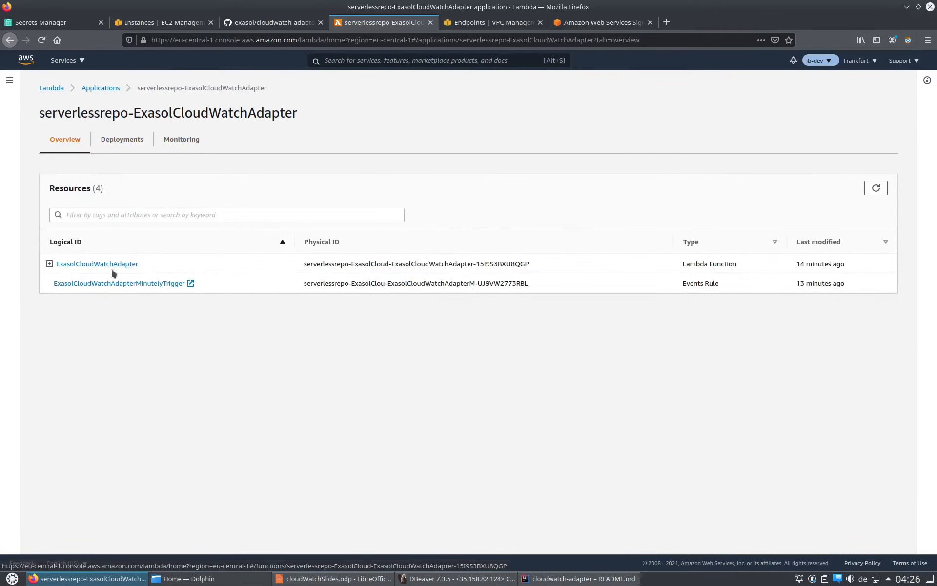
left_click(109, 264)
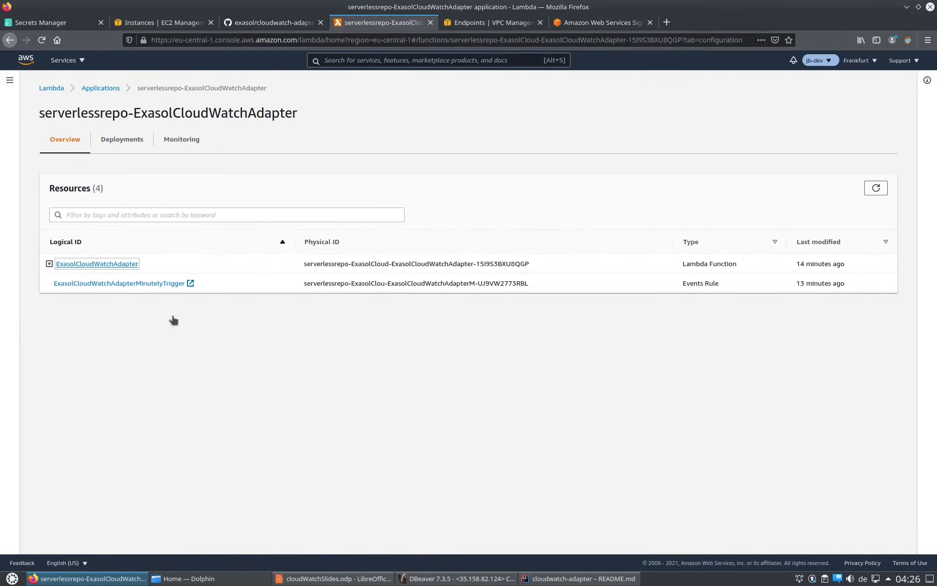
left_click(192, 176)
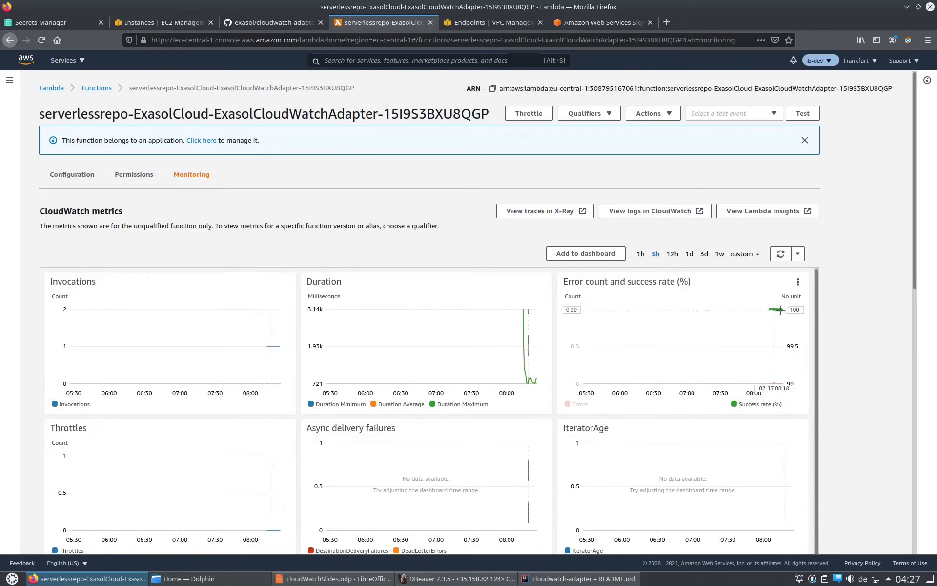
left_click(650, 217)
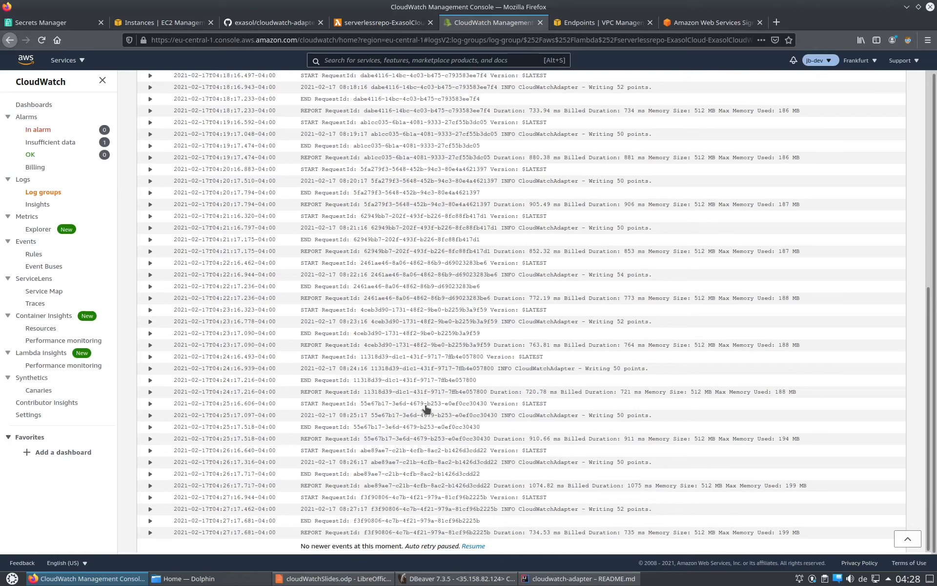
scroll(426, 409, "up", 5)
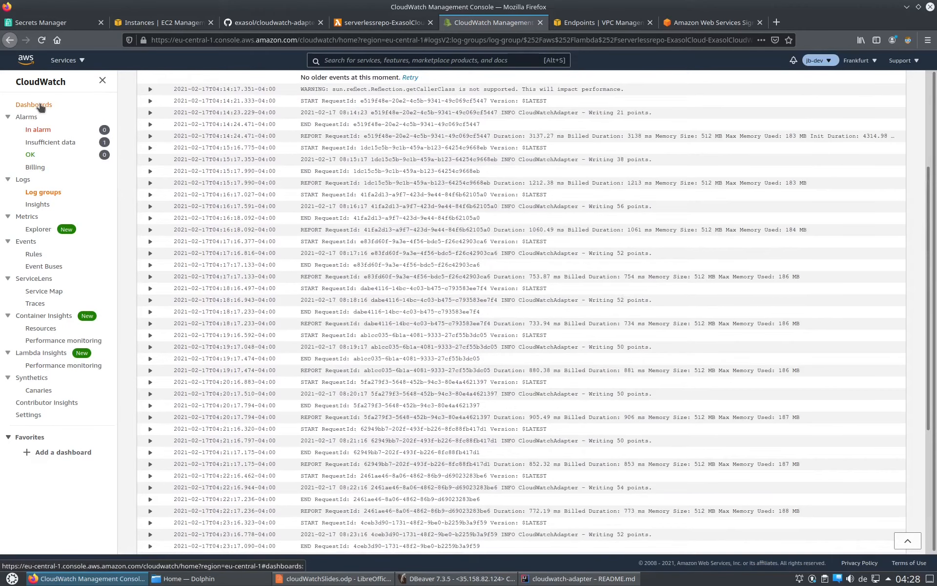
List the CloudWatch metrics of the custom Exasol namespace grouped by Cluster Name, Deployment.
left_click(27, 218)
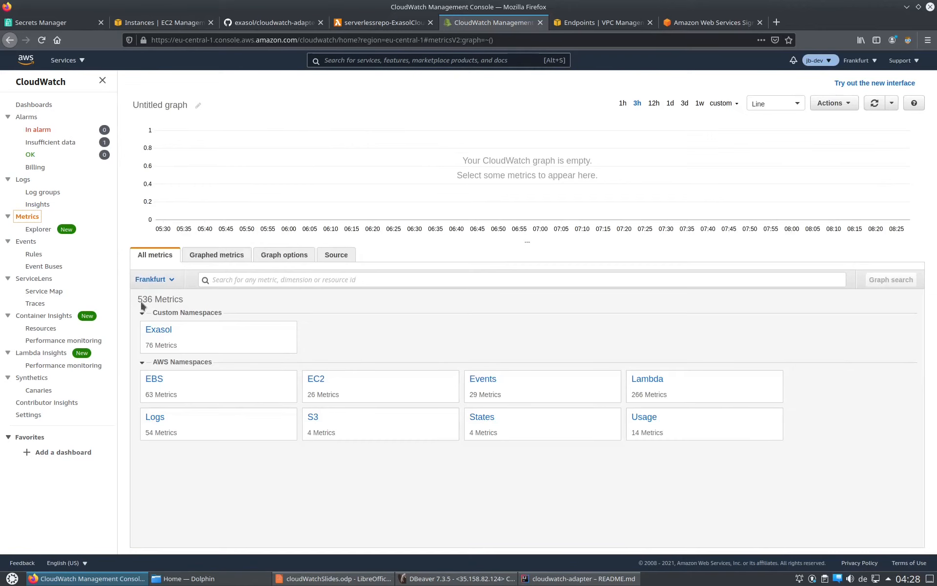
left_click(158, 329)
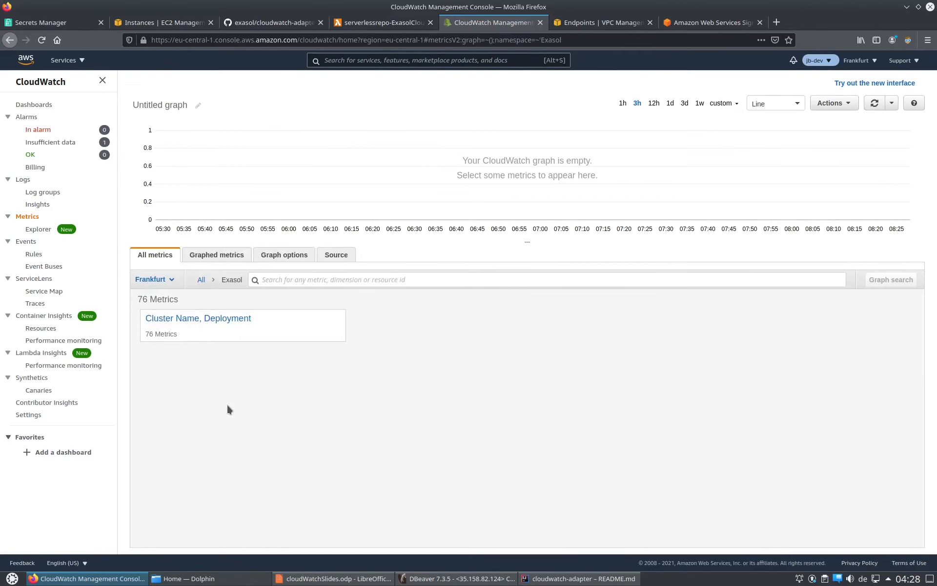
left_click(215, 322)
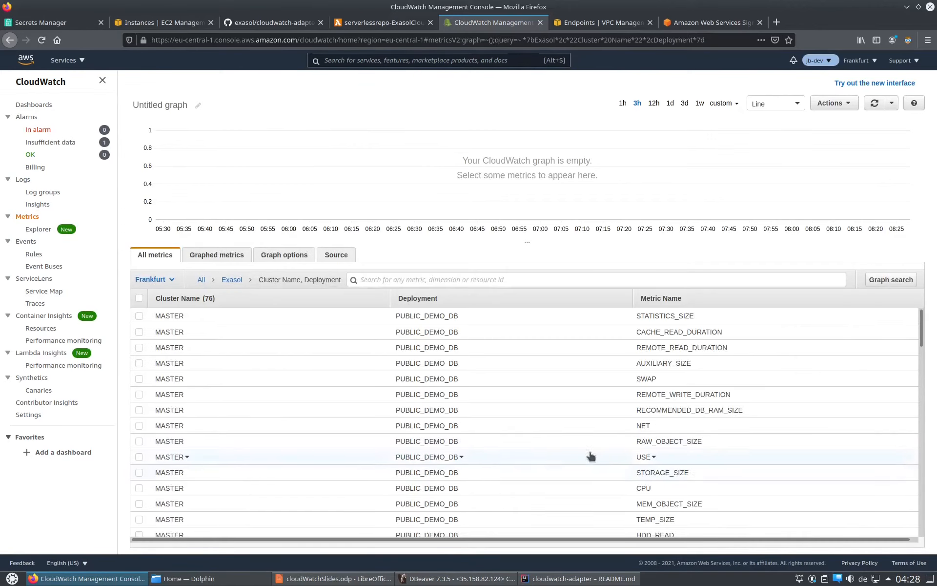
Graph the CPU metric of the JAKOBS_EXASOL_DB deployment on the MASTER cluster.
scroll(602, 426, "down", 15)
scroll(599, 434, "down", 4)
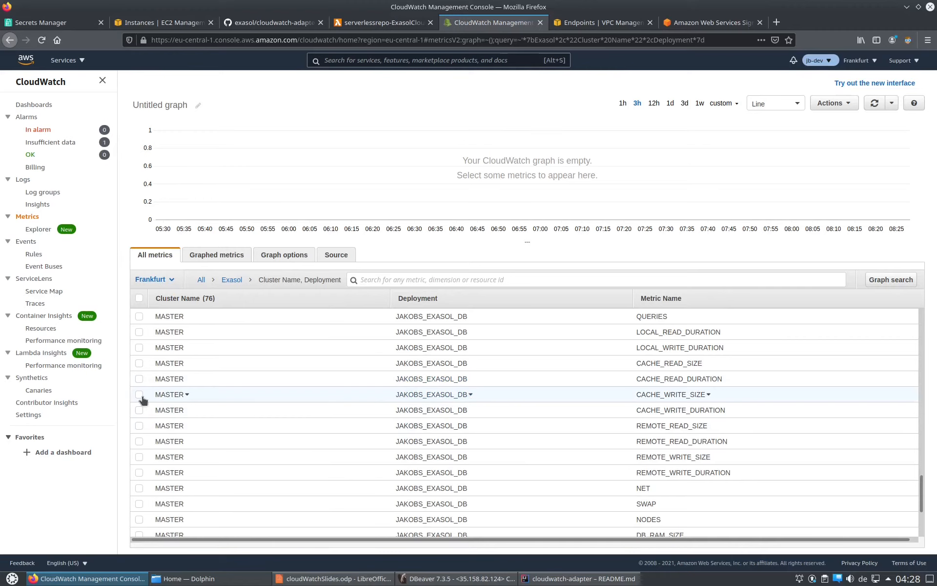
scroll(425, 413, "up", 3)
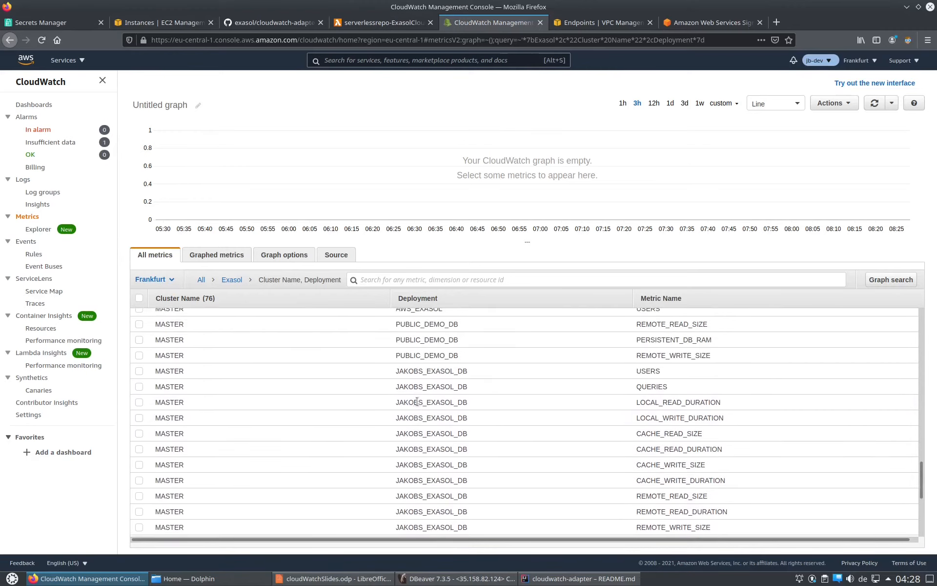
scroll(431, 415, "up", 3)
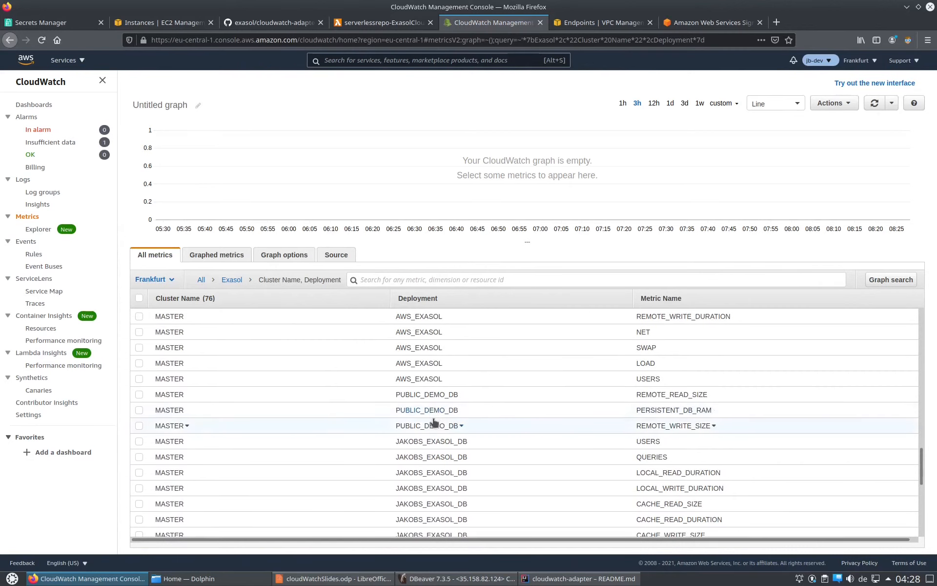
scroll(442, 400, "down", 6)
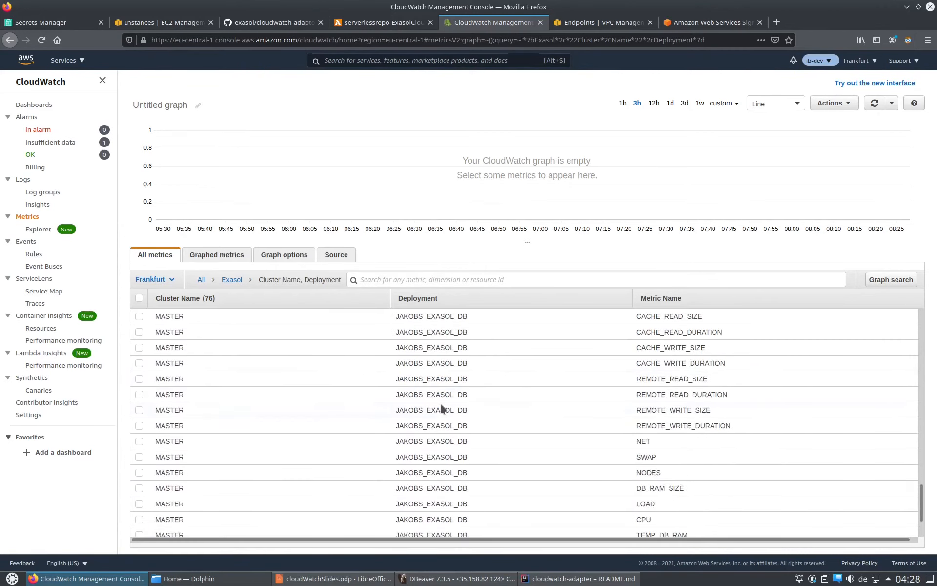
scroll(442, 409, "down", 2)
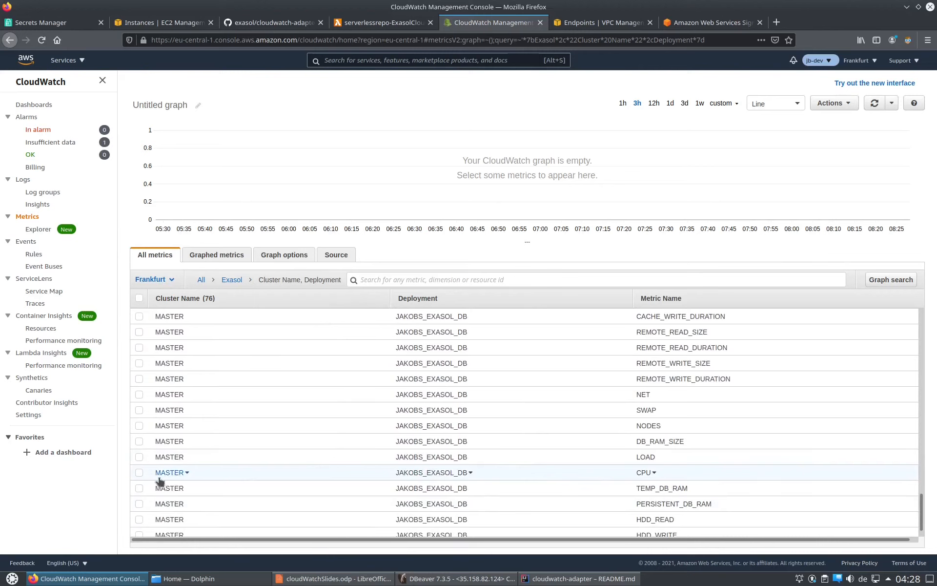
left_click(139, 472)
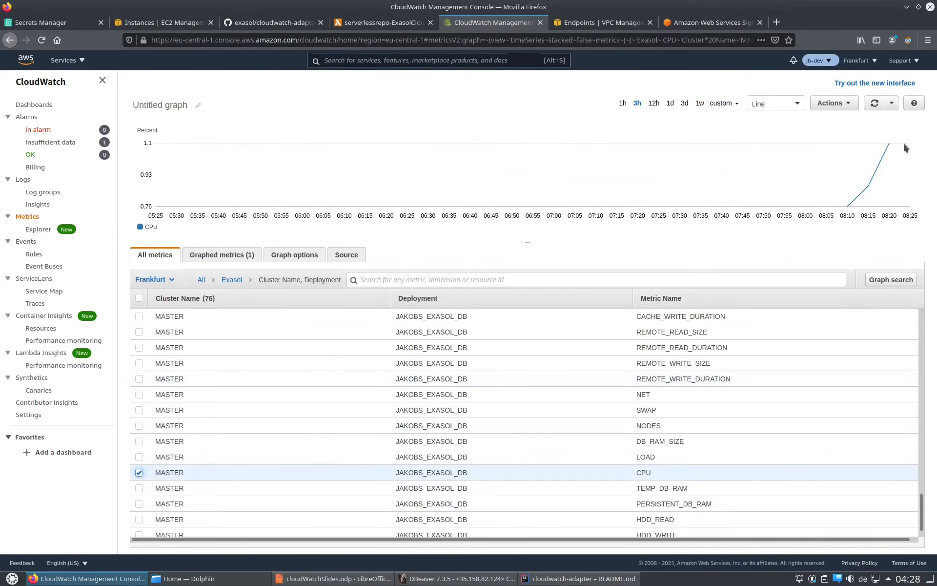
mouse_move(864, 190)
Return to the cloudwatch-adapter README on GitHub to read its Create a Dashboard section.
key("ctrl+Page_Up")
key("ctrl+Page_Up")
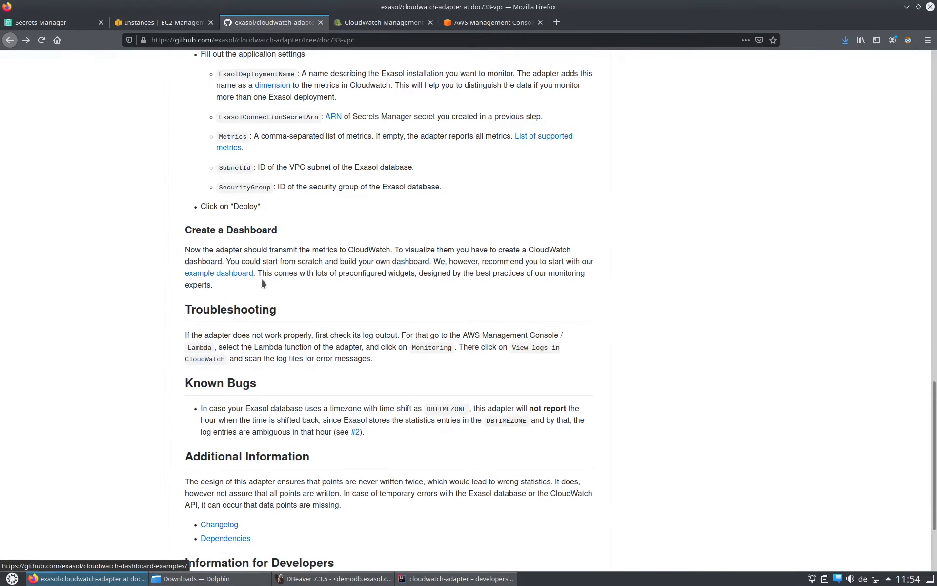
Open the example dashboard linked in the README and go to the releases of the cloudwatch-dashboard-examples repository.
middle_click(238, 277)
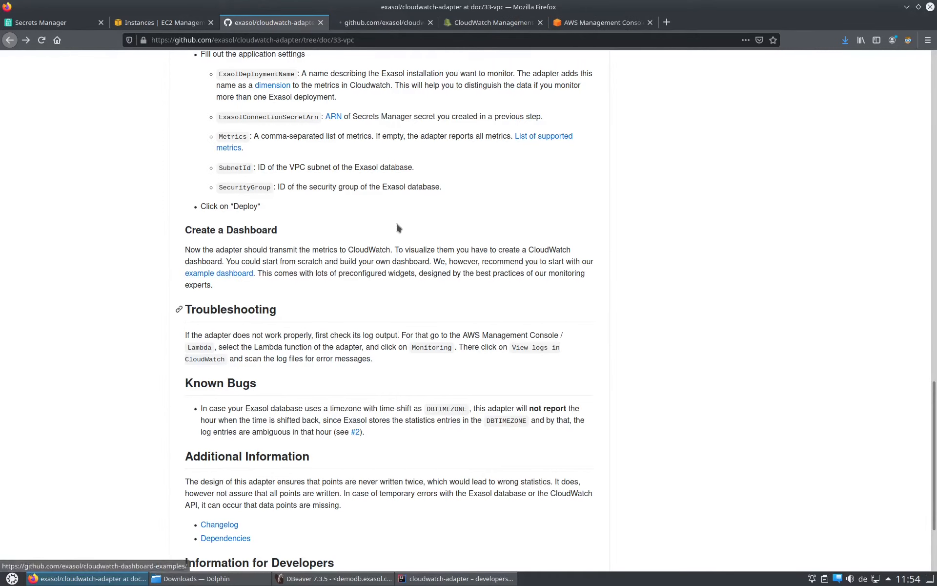
left_click(380, 22)
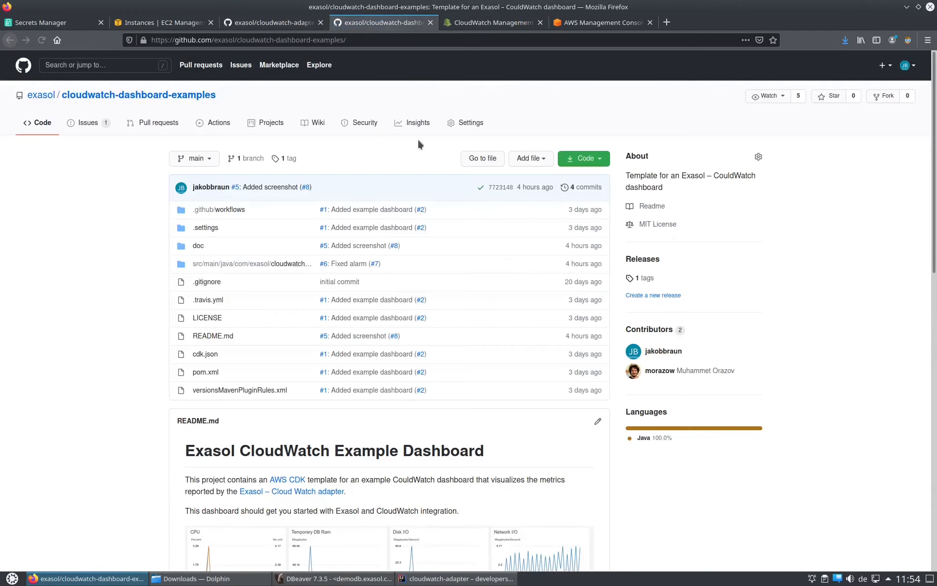
scroll(628, 234, "down", 1)
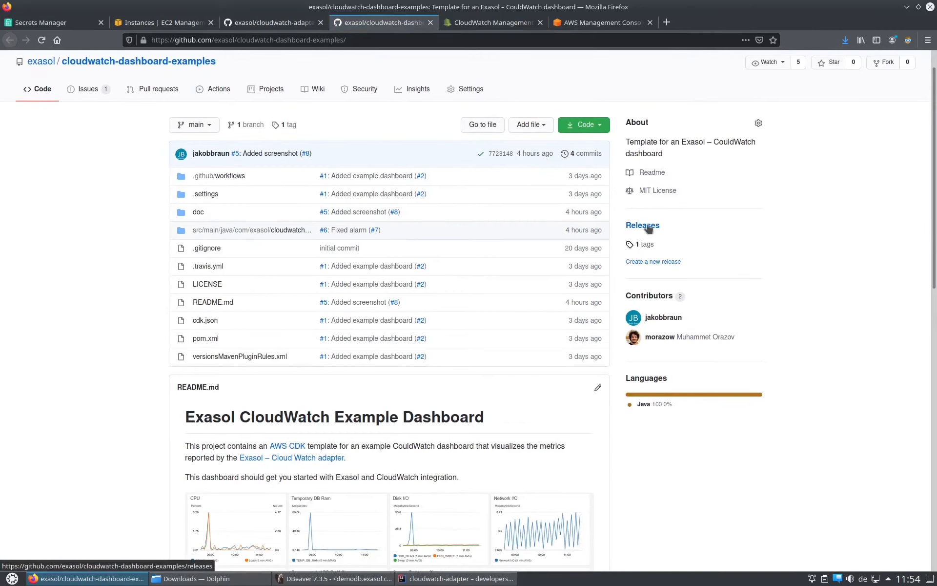
left_click(643, 226)
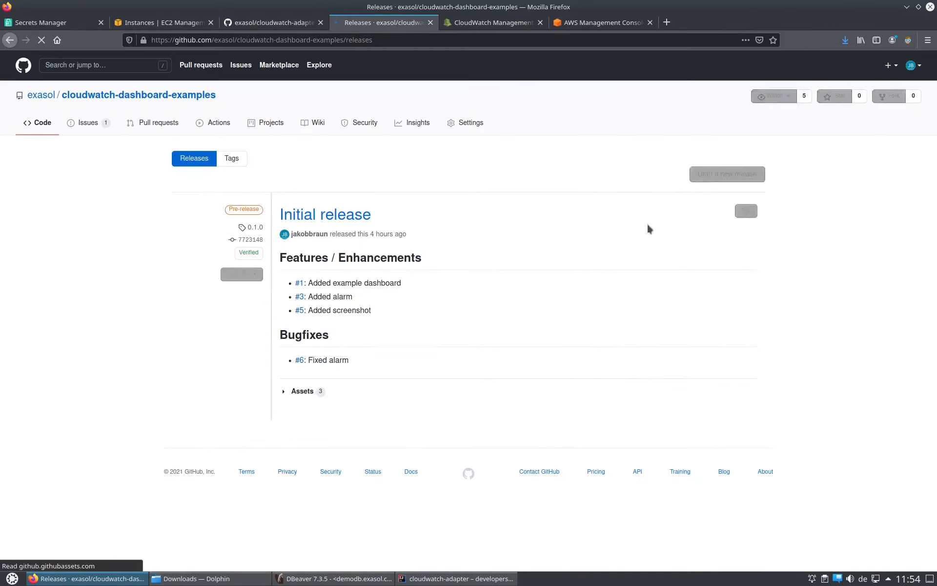
Download exasolCloudwatchDashboard.yaml from the assets of the Initial release and save the file.
left_click(289, 392)
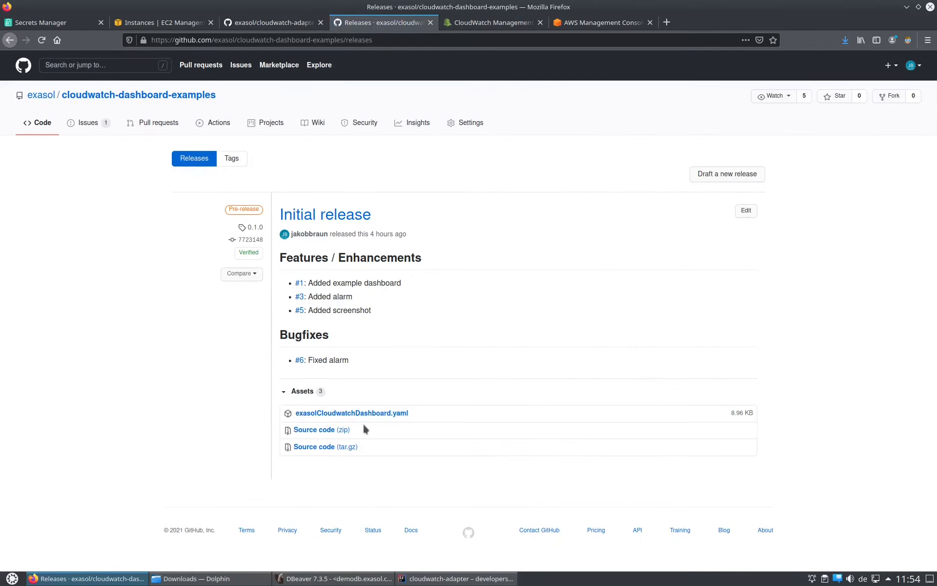
left_click(371, 420)
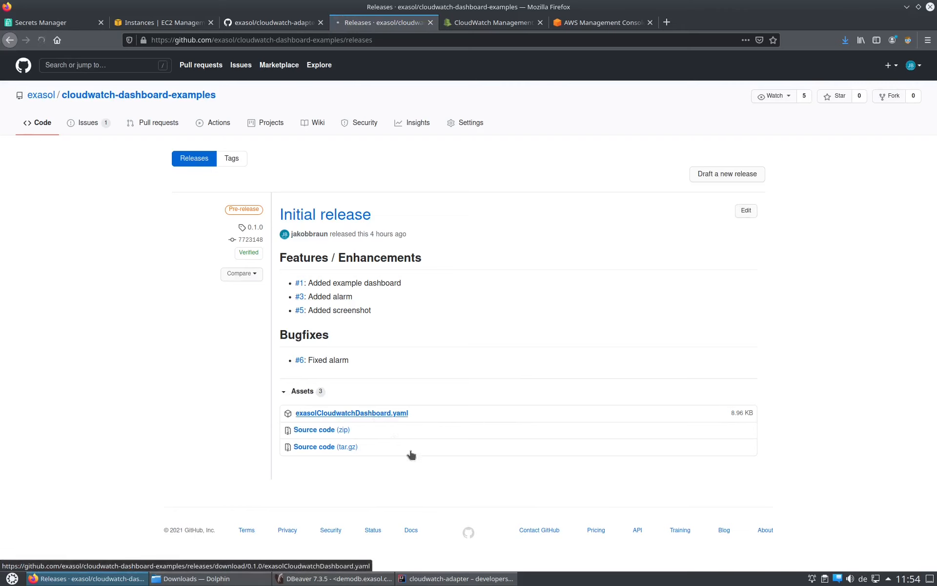
left_click(237, 253)
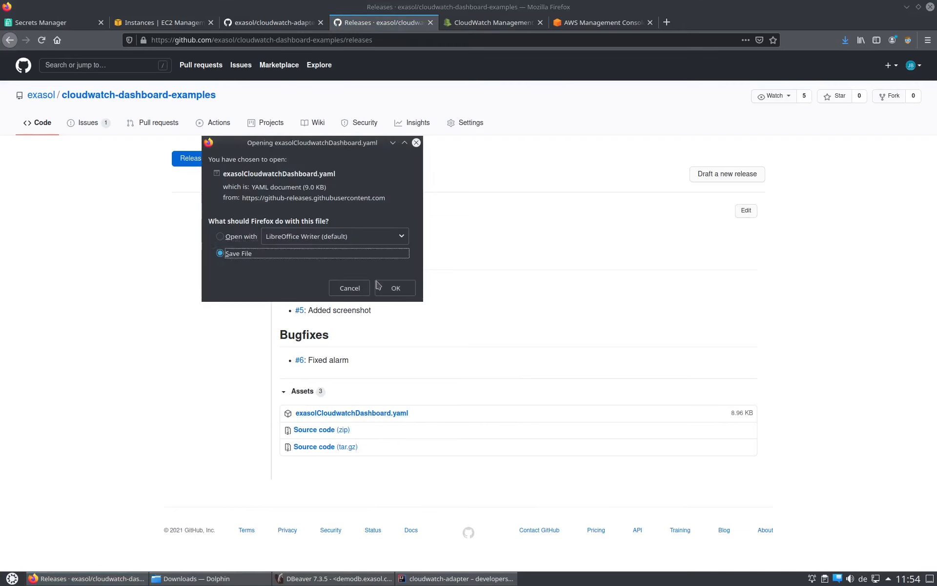
left_click(396, 289)
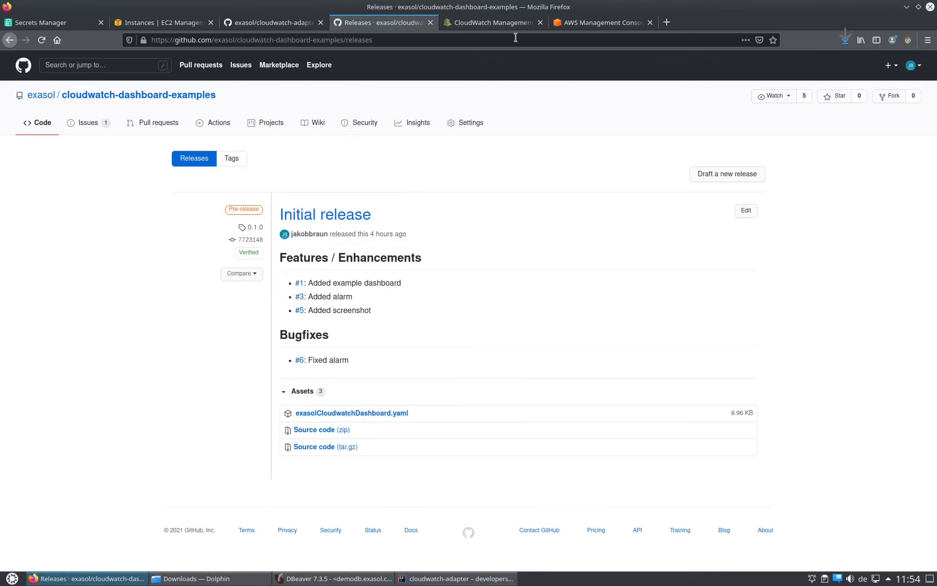
Switch to the AWS Management Console, search the services for "cloud form" and open CloudFormation.
left_click(576, 31)
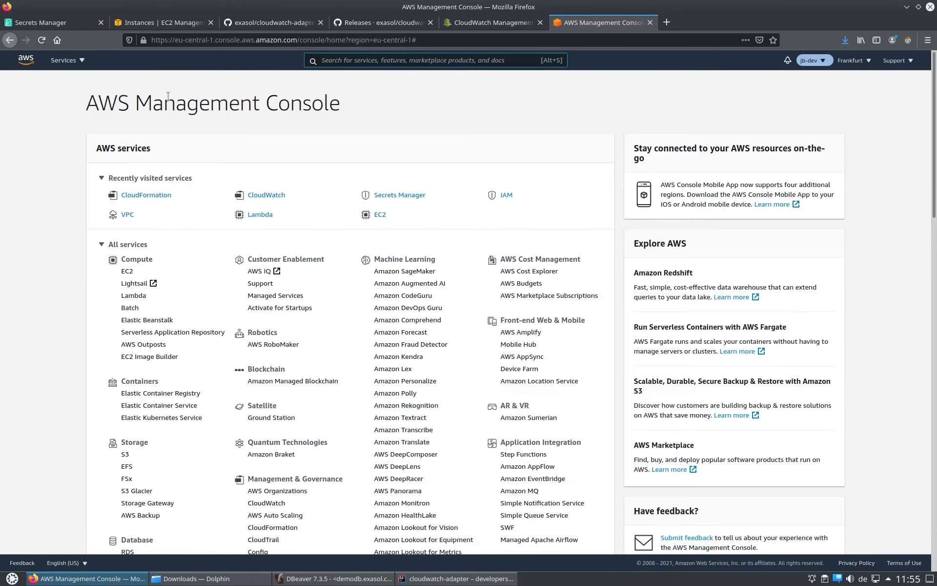
left_click(83, 65)
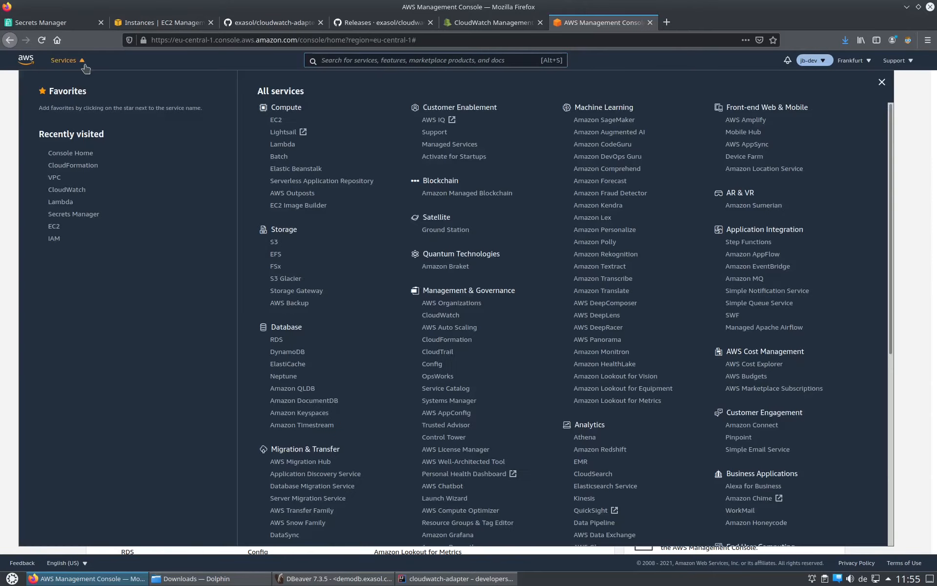
key("alt+s")
type("cloud form")
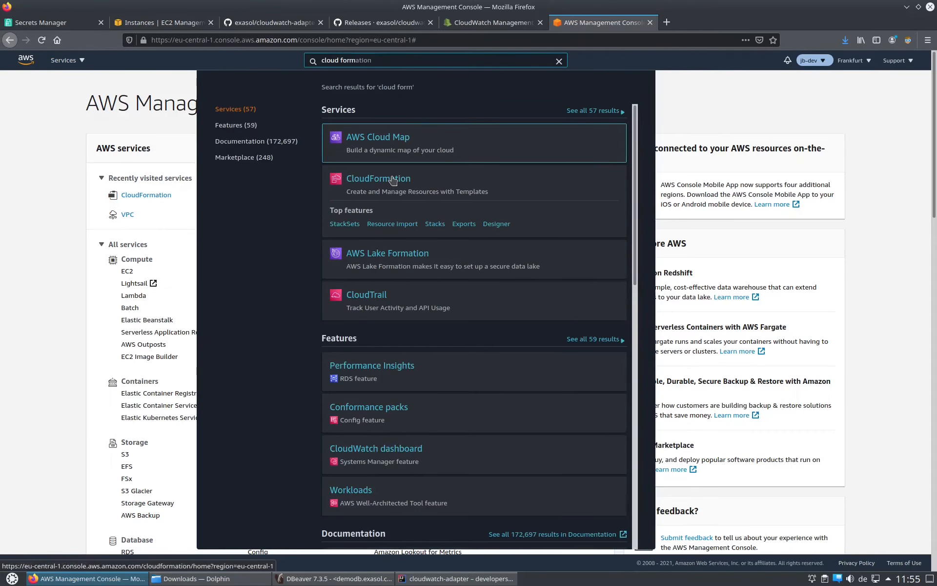
key("Return")
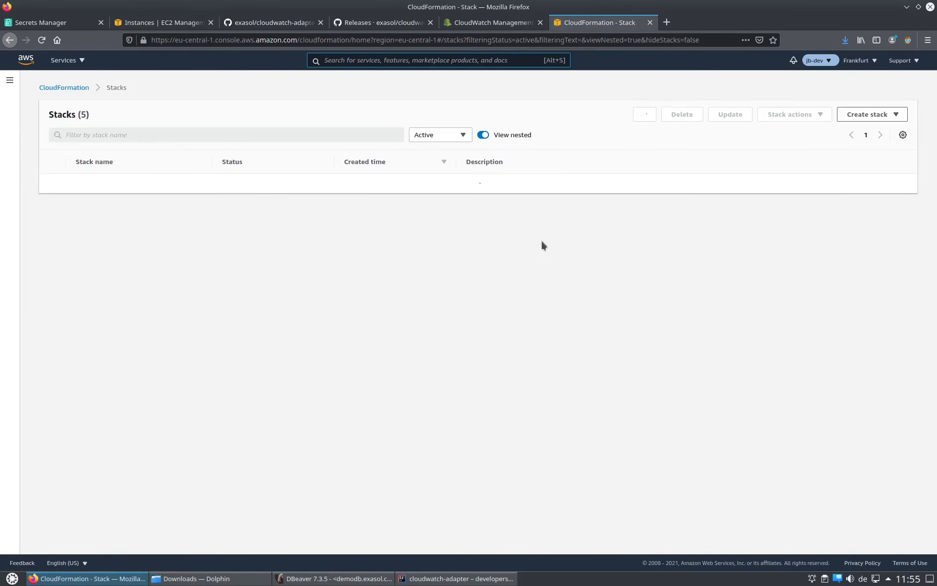
Start a CloudFormation stack with new resources (standard), uploading exasolCloudwatchDashboard(4).yaml as its template file, and continue to the stack details.
left_click(858, 115)
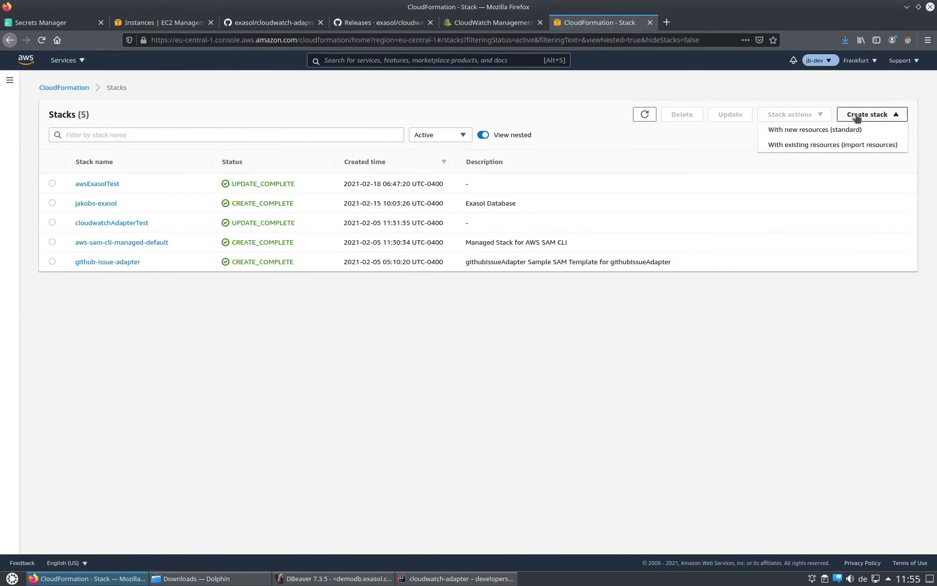
left_click(783, 131)
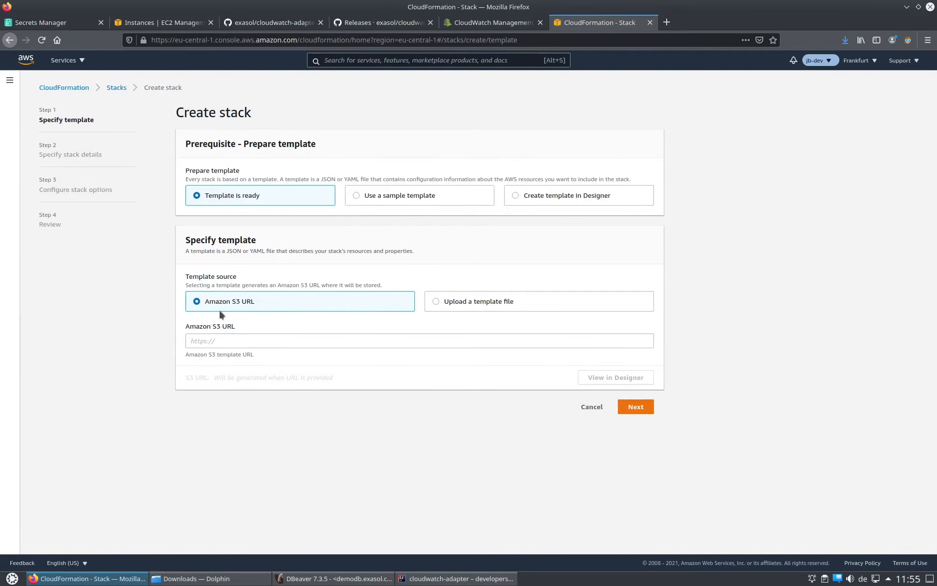
left_click(436, 301)
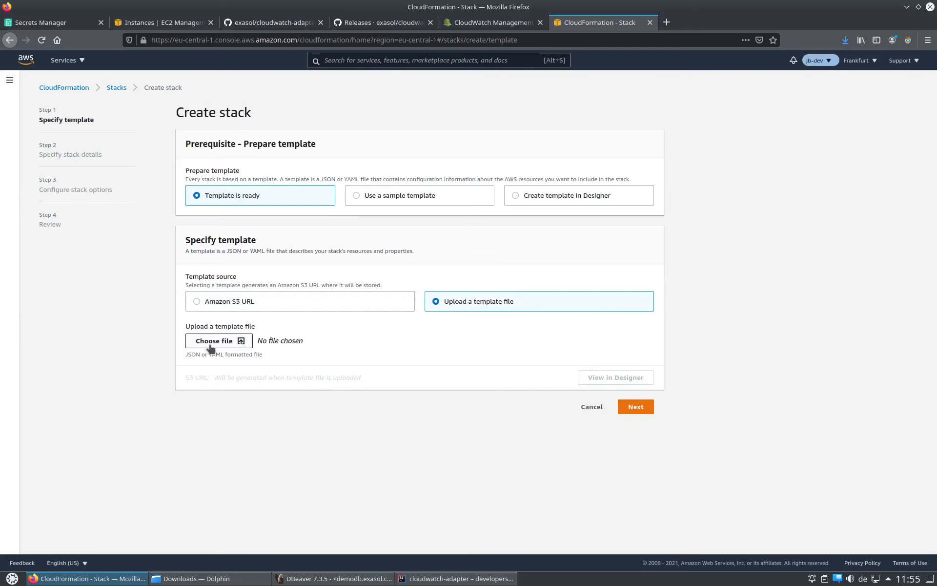
left_click(241, 341)
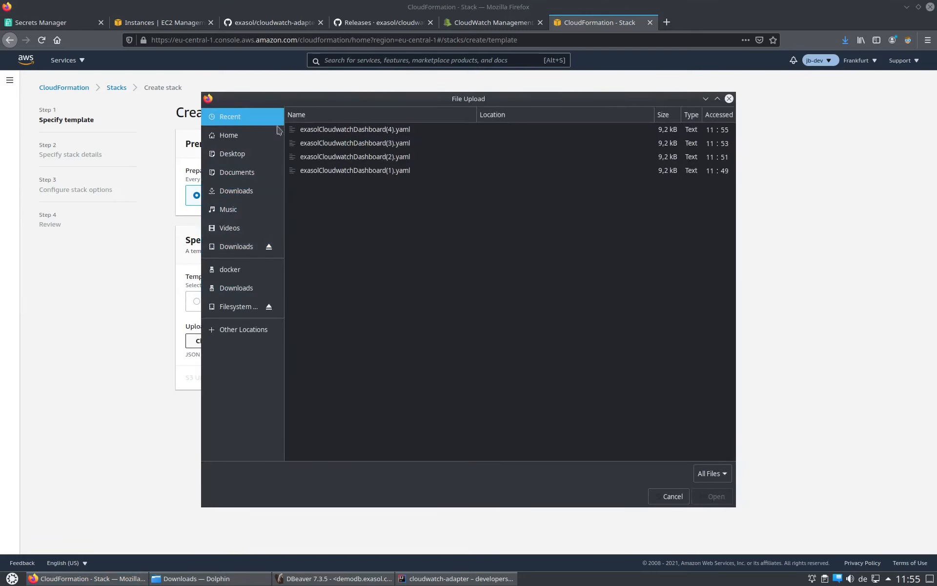
double_click(335, 128)
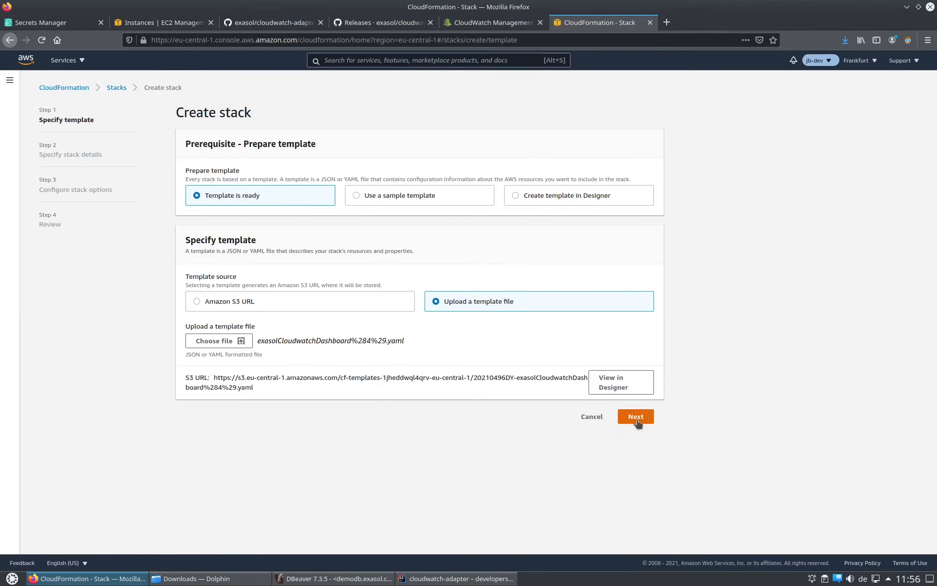
left_click(636, 418)
Name the stack JakobsCloudwatchDashboard and set its deploymentName parameter to JAKOBS_EXASOL_DB.
left_click(274, 184)
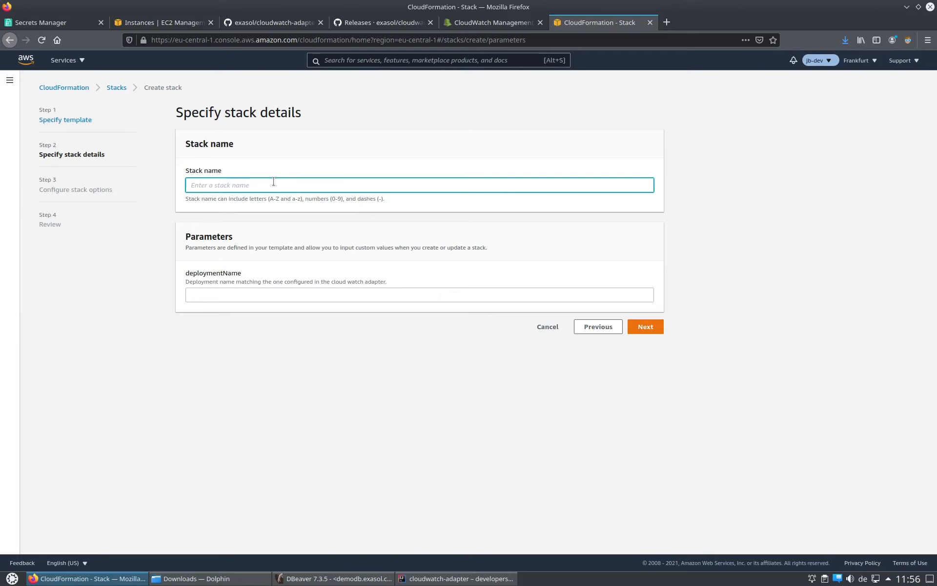
type("JakobsCloudwatchDashboard")
left_click(223, 293)
type("JAKOBS_EXASOL_DB")
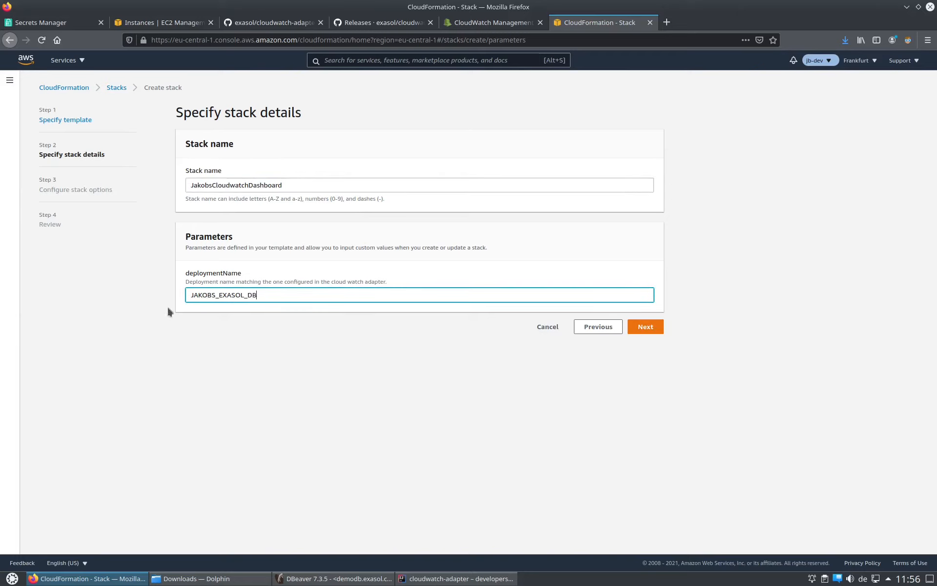